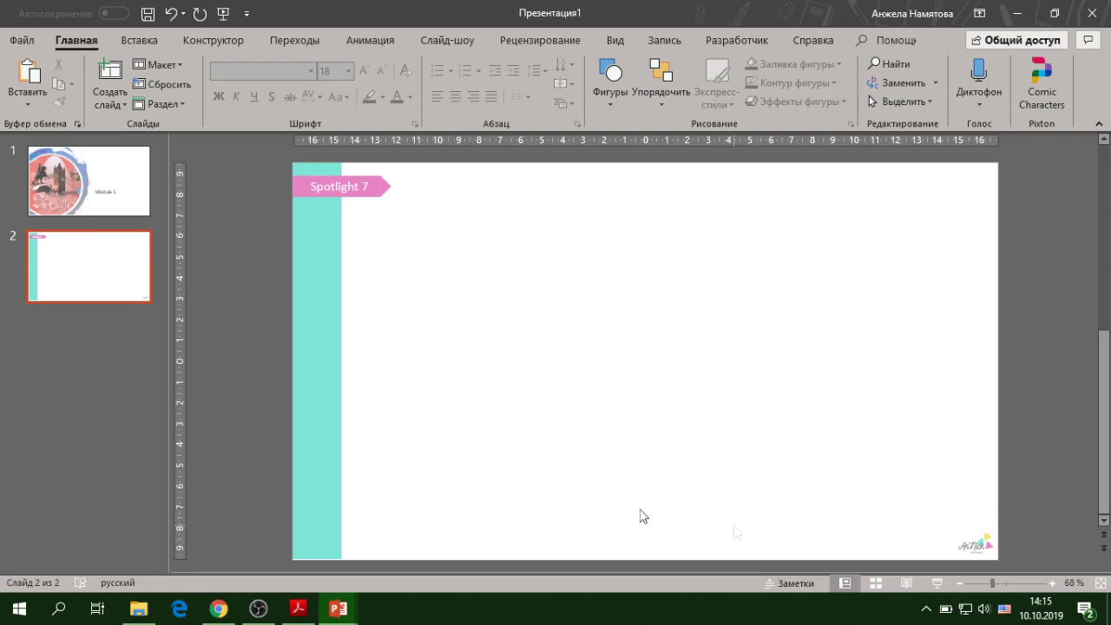
Step: Switch to Chrome and look through the logo templates in Canva
left_click(218, 609)
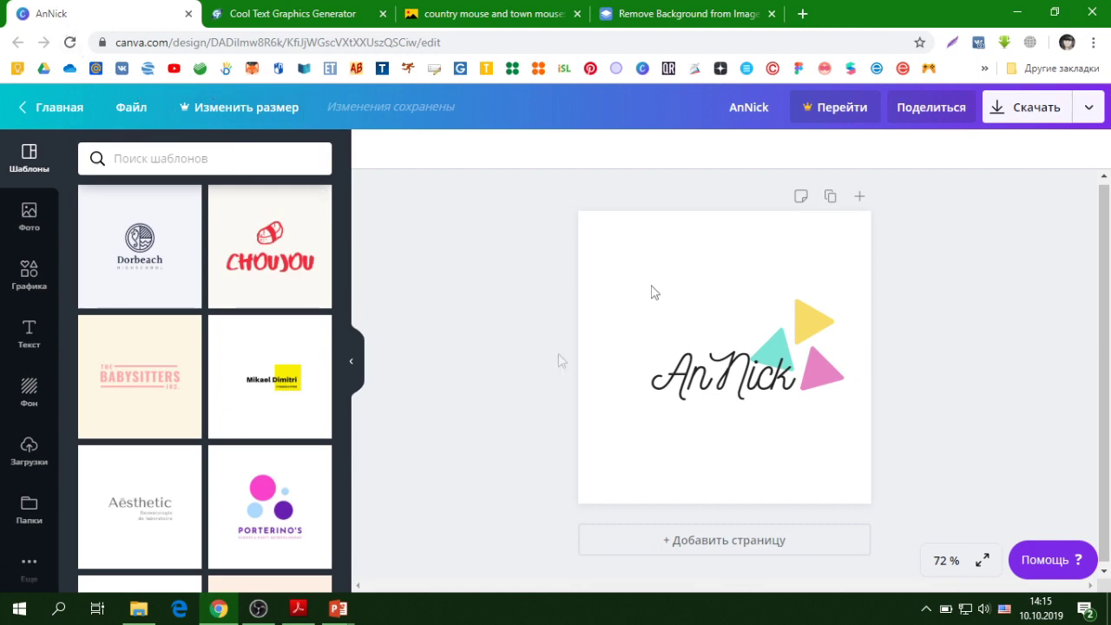
scroll(230, 331, "down", 3)
scroll(230, 331, "down", 5)
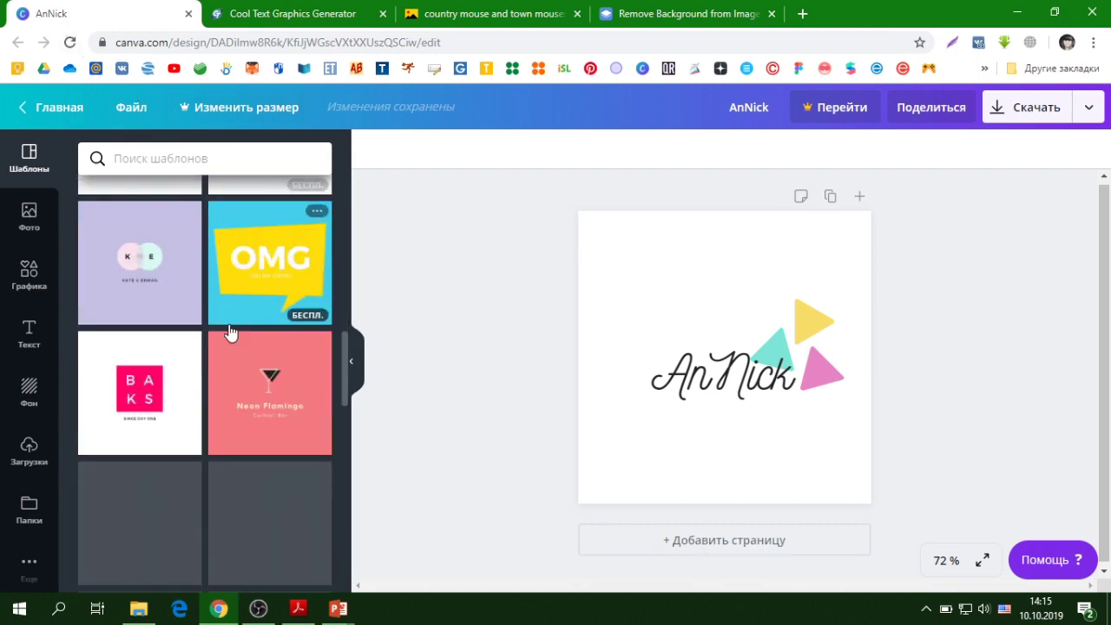
scroll(230, 332, "up", 8)
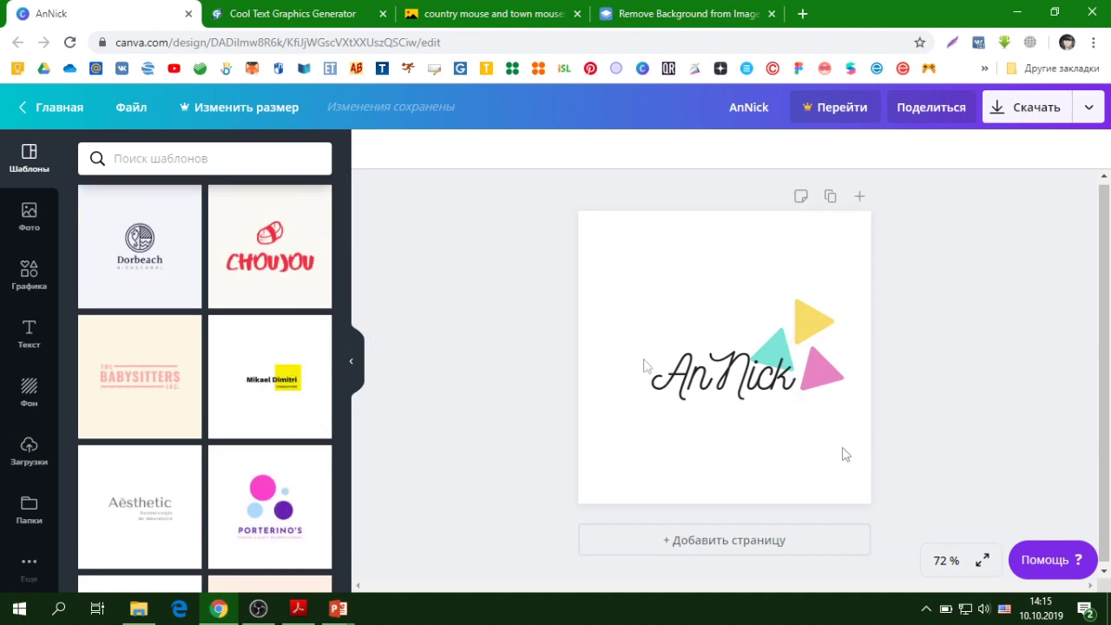
Step: Browse the text styles on the Cool Text site and open the Super Scripted text generator
left_click(323, 19)
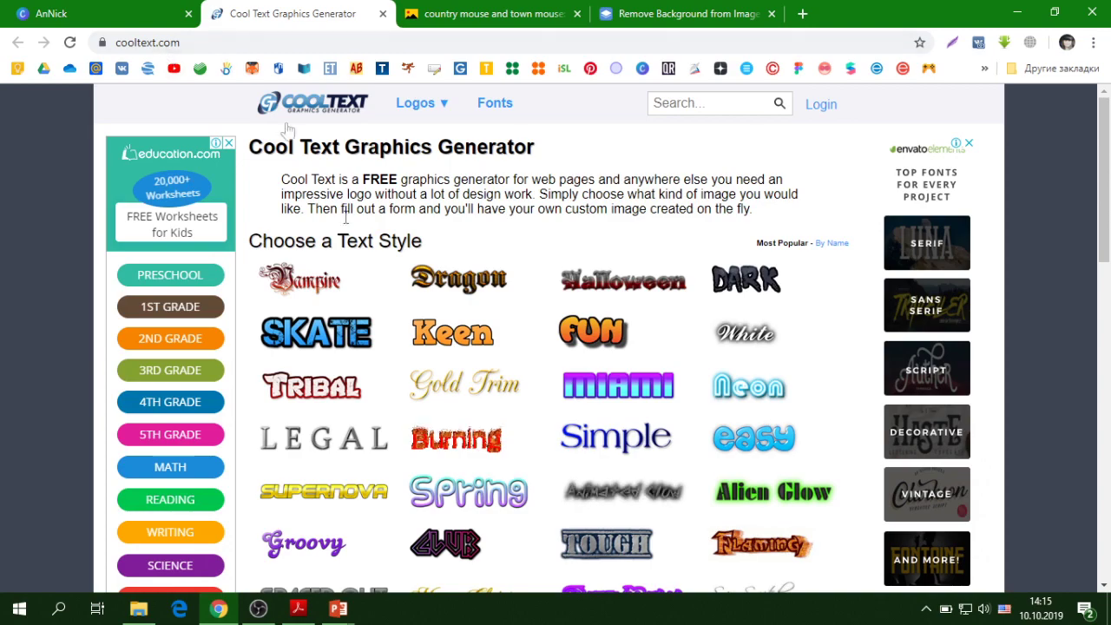
scroll(607, 353, "down", 3)
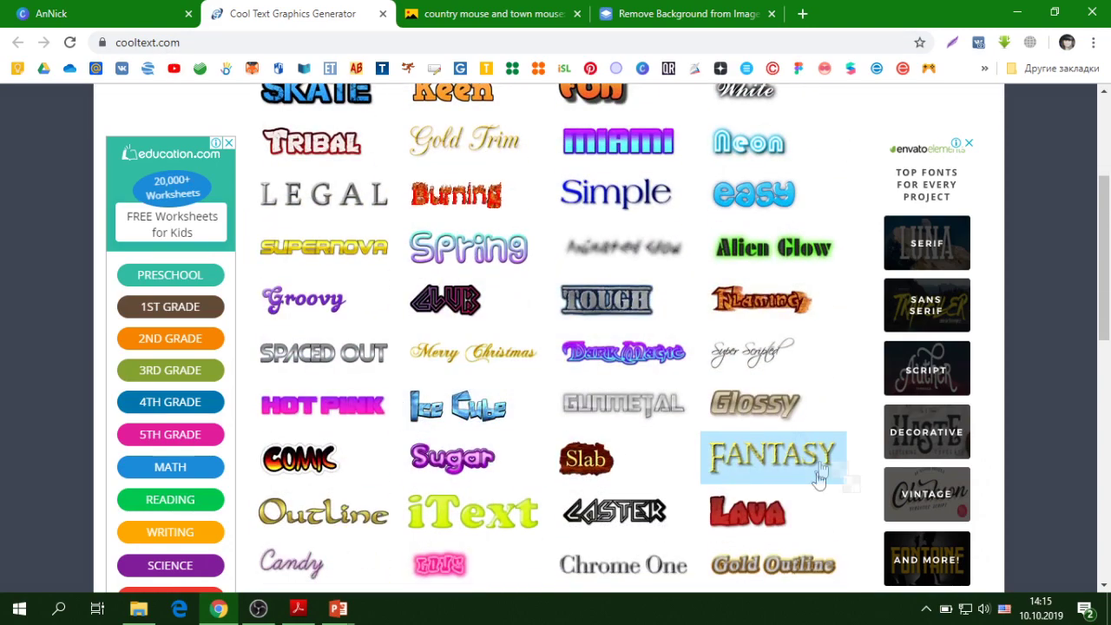
scroll(820, 469, "down", 2)
mouse_move(747, 191)
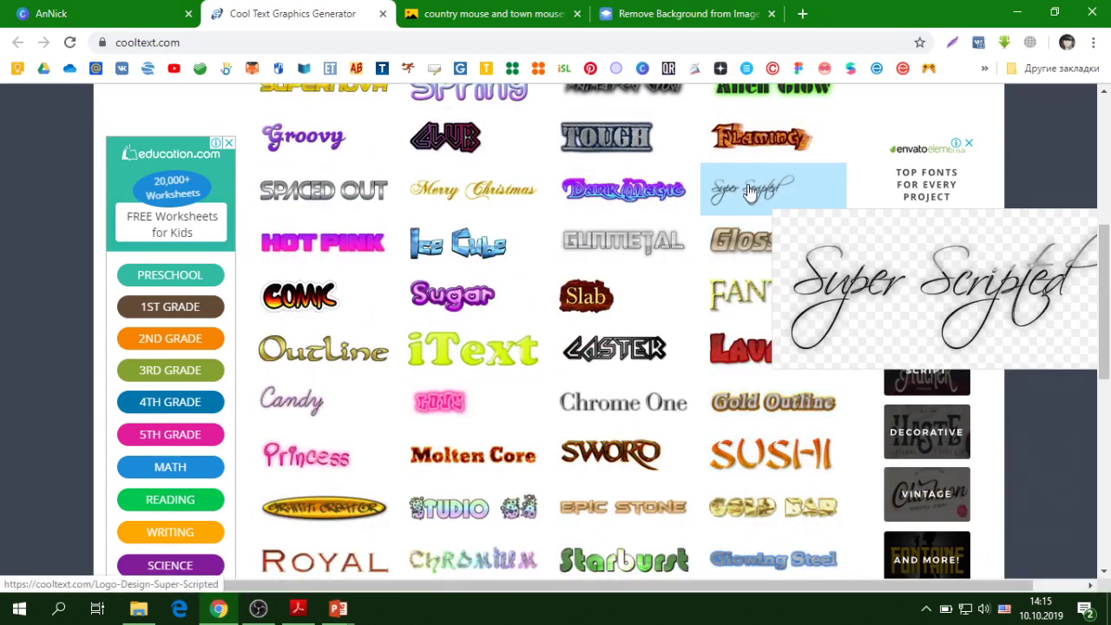
left_click(749, 198)
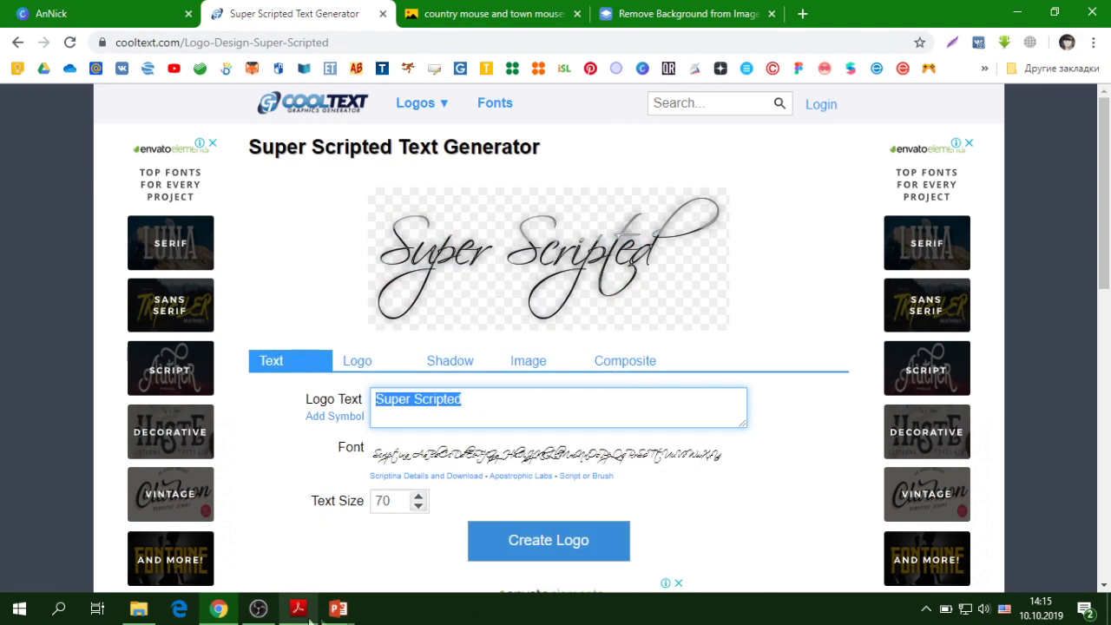
Step: Switch back to Презентация1 in PowerPoint, insert the "Country mouse" picture file and place it on the left half of slide 2
mouse_move(339, 608)
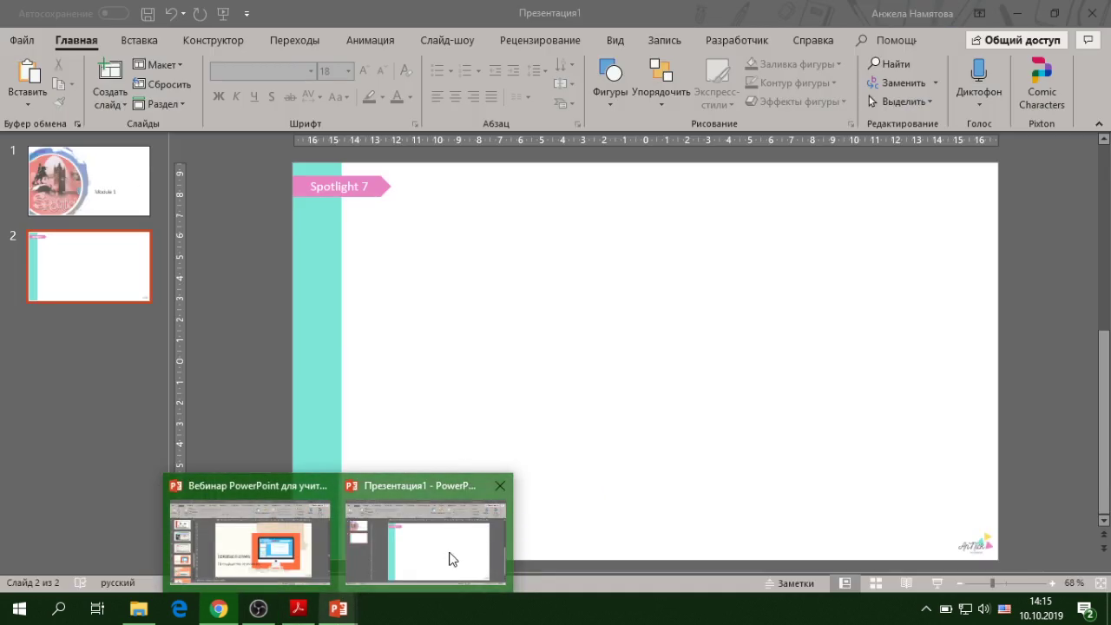
left_click(451, 559)
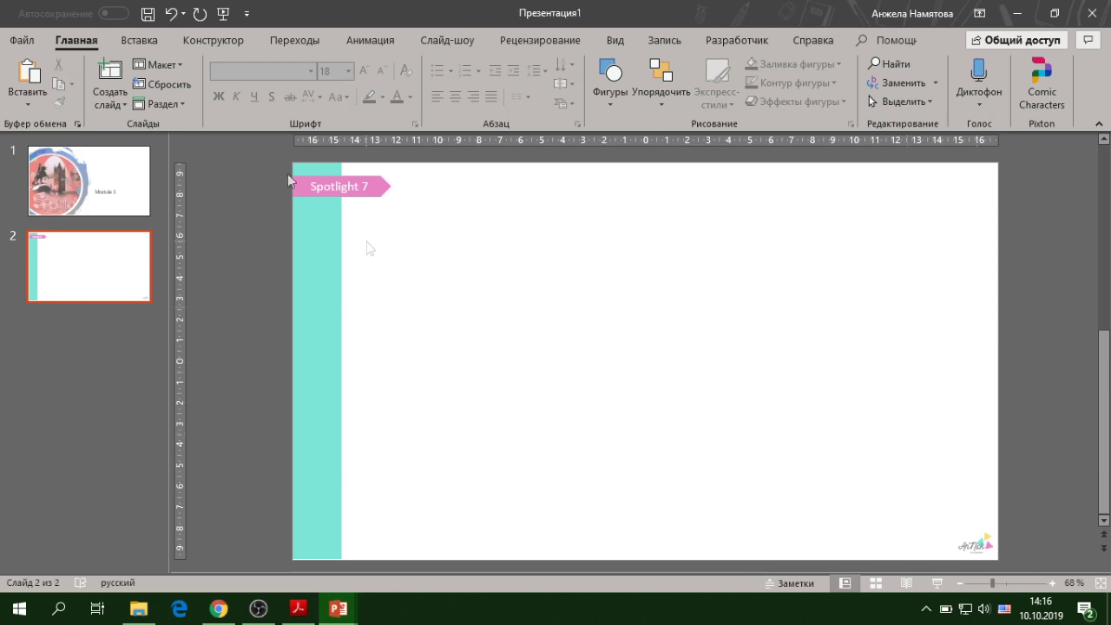
left_click(130, 41)
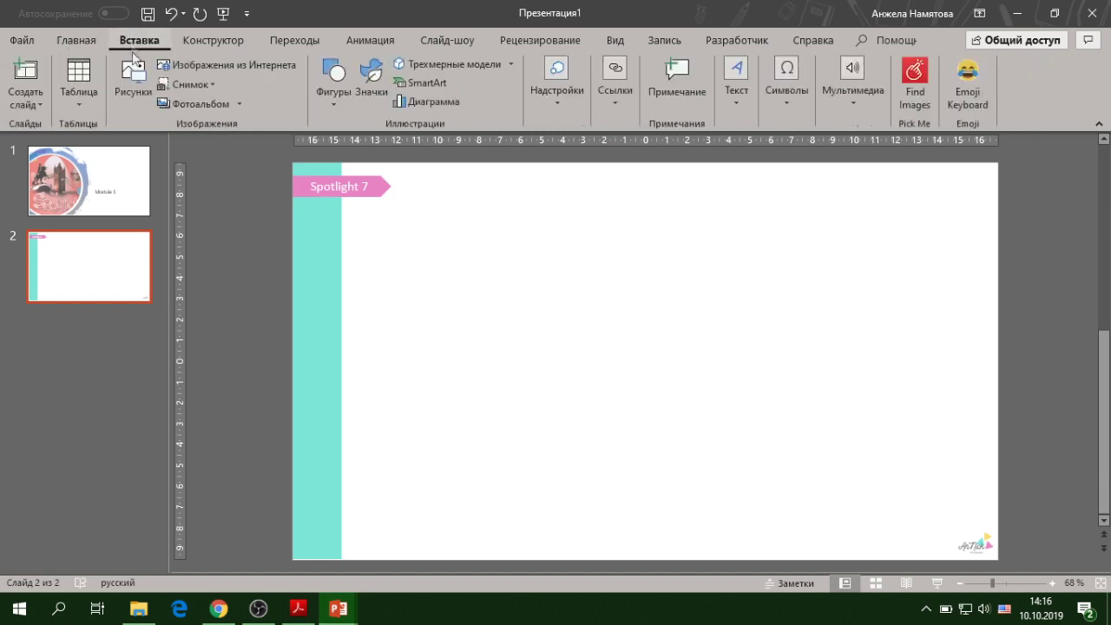
left_click(134, 83)
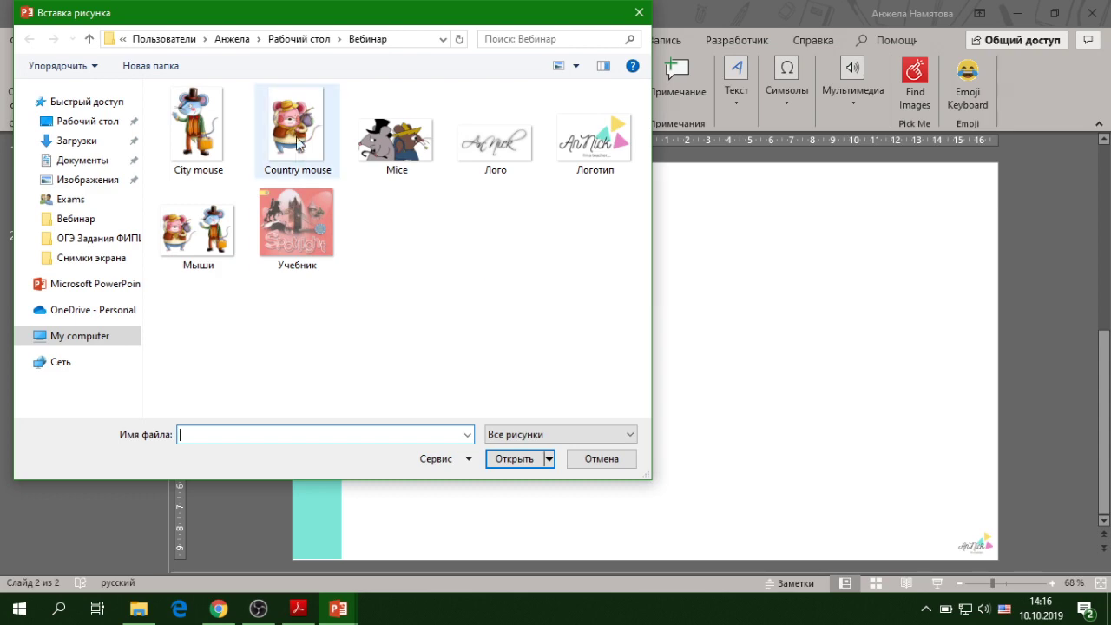
left_click(305, 176)
left_click(518, 458)
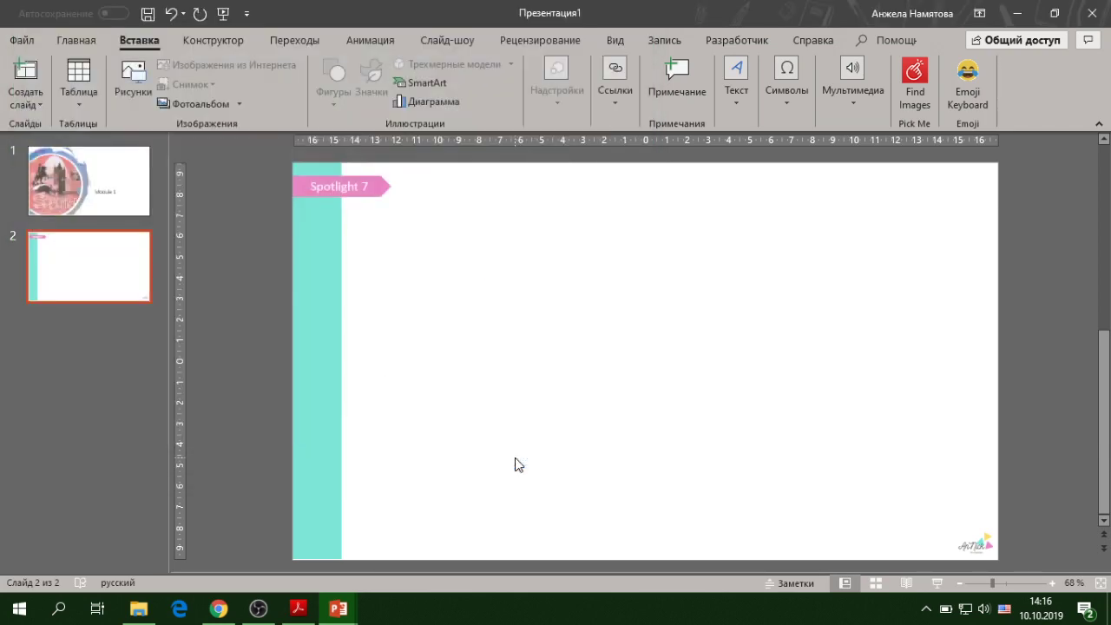
left_click_drag(616, 367, 492, 393)
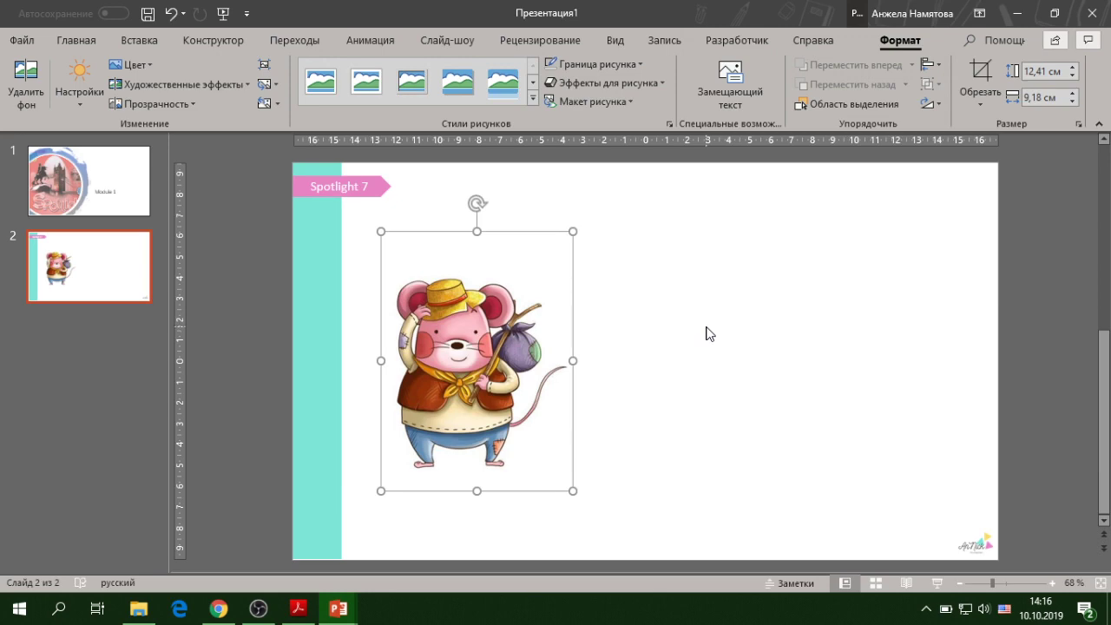
Step: Copy the picture of both mice from the Yandex images page in Chrome and paste it on slide 2, to the right of the country mouse
left_click(212, 618)
left_click(502, 12)
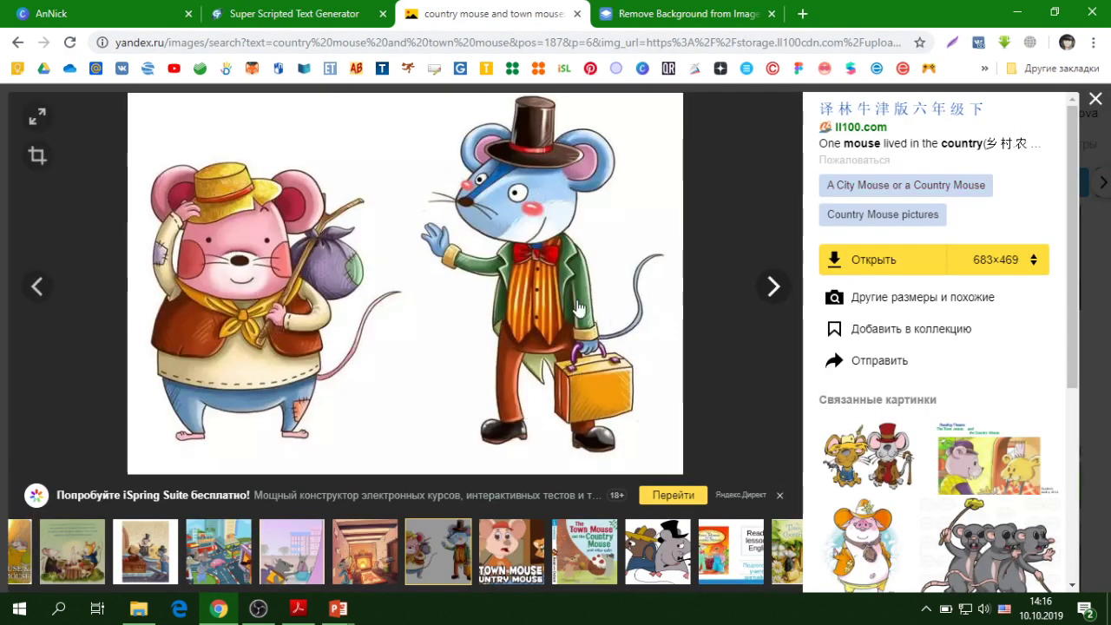
right_click(546, 302)
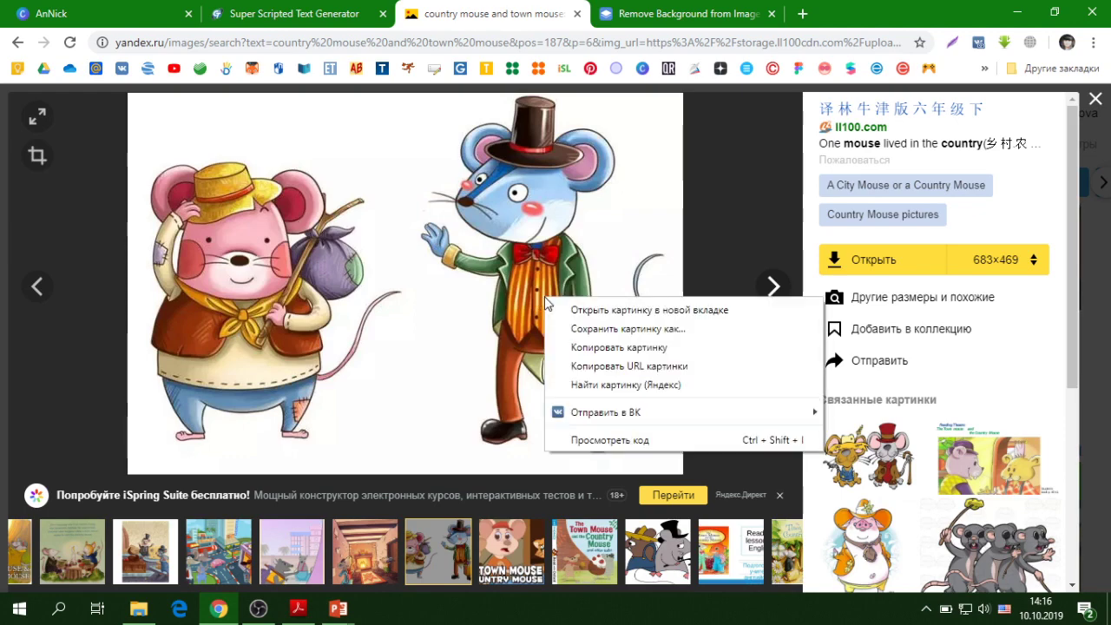
left_click(607, 350)
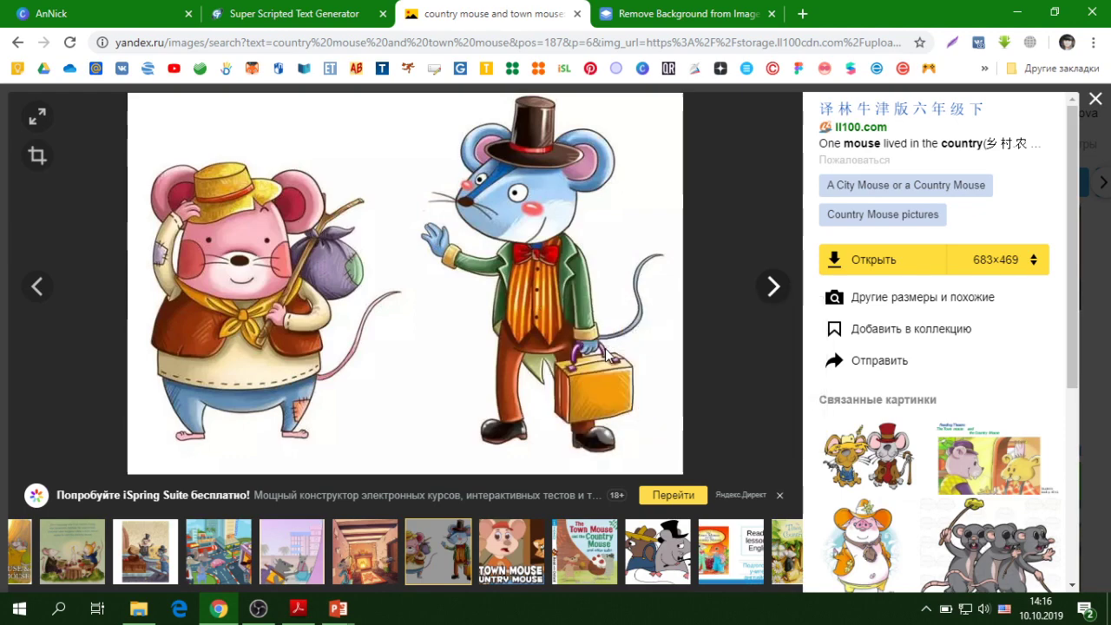
left_click(445, 557)
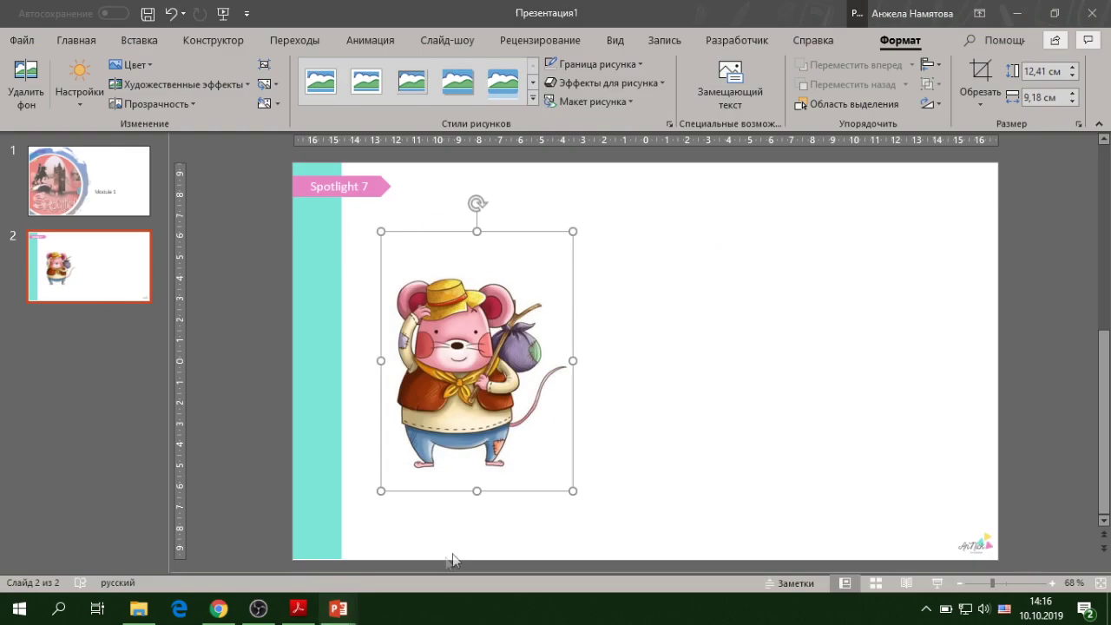
left_click(859, 391)
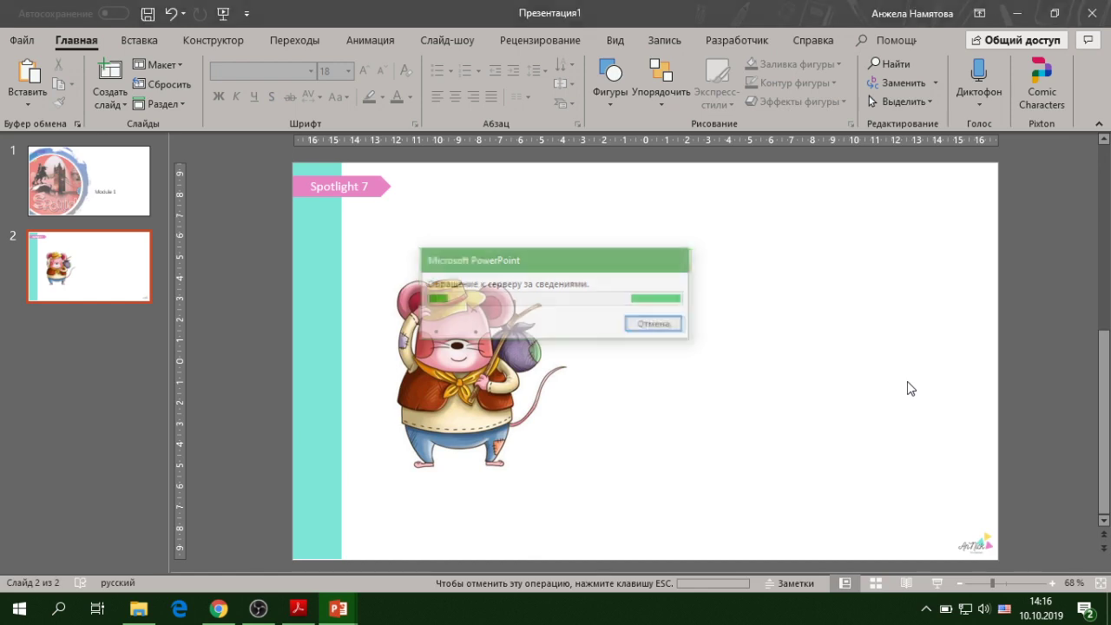
left_click_drag(755, 351, 845, 331)
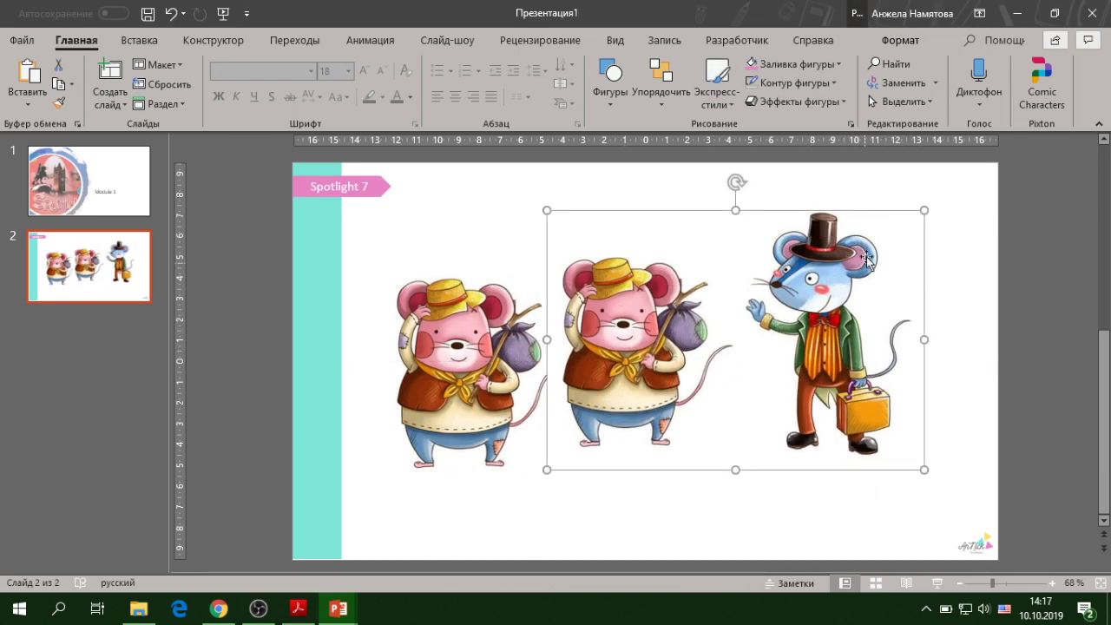
Step: Crop the pasted picture down to the blue city mouse and move it closer to the country mouse
left_click(900, 40)
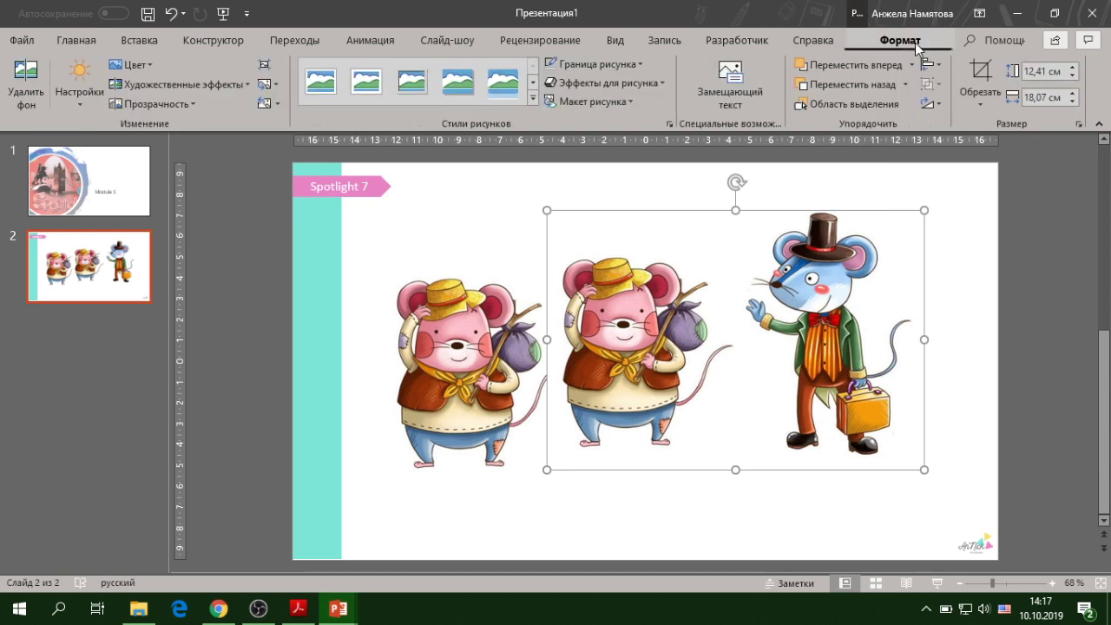
left_click(979, 78)
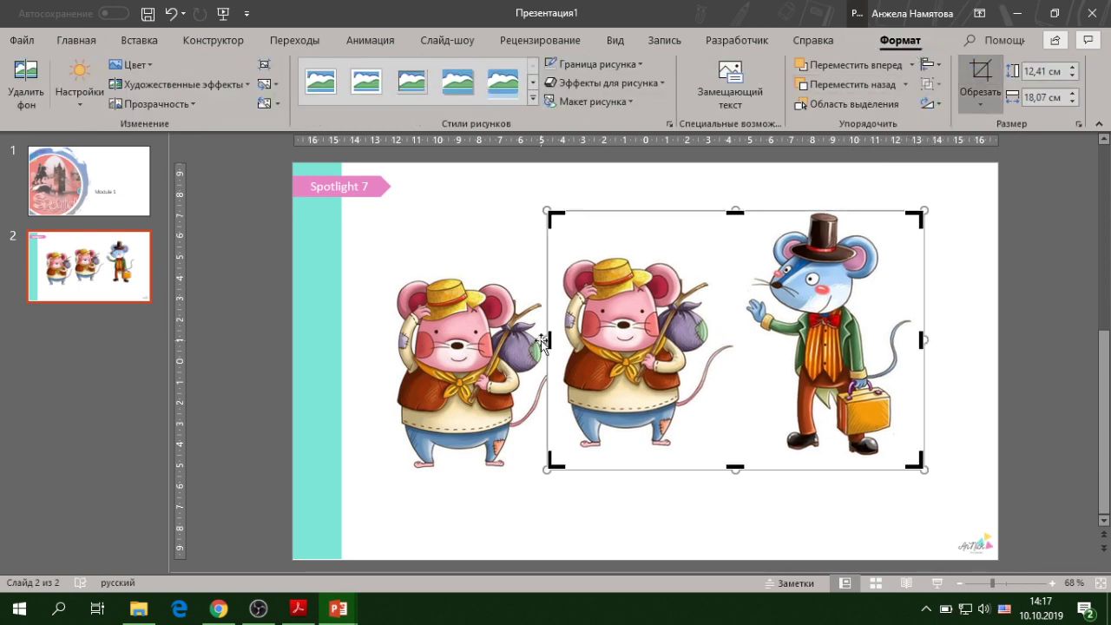
left_click_drag(551, 340, 744, 330)
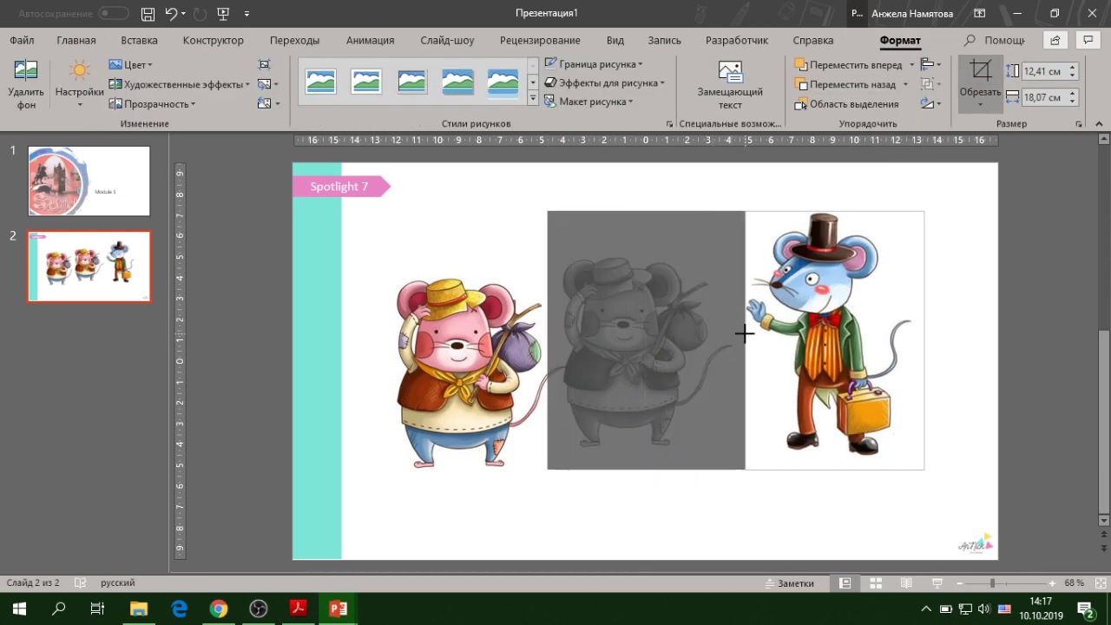
left_click(992, 352)
left_click_drag(783, 384, 644, 408)
left_click(1044, 355)
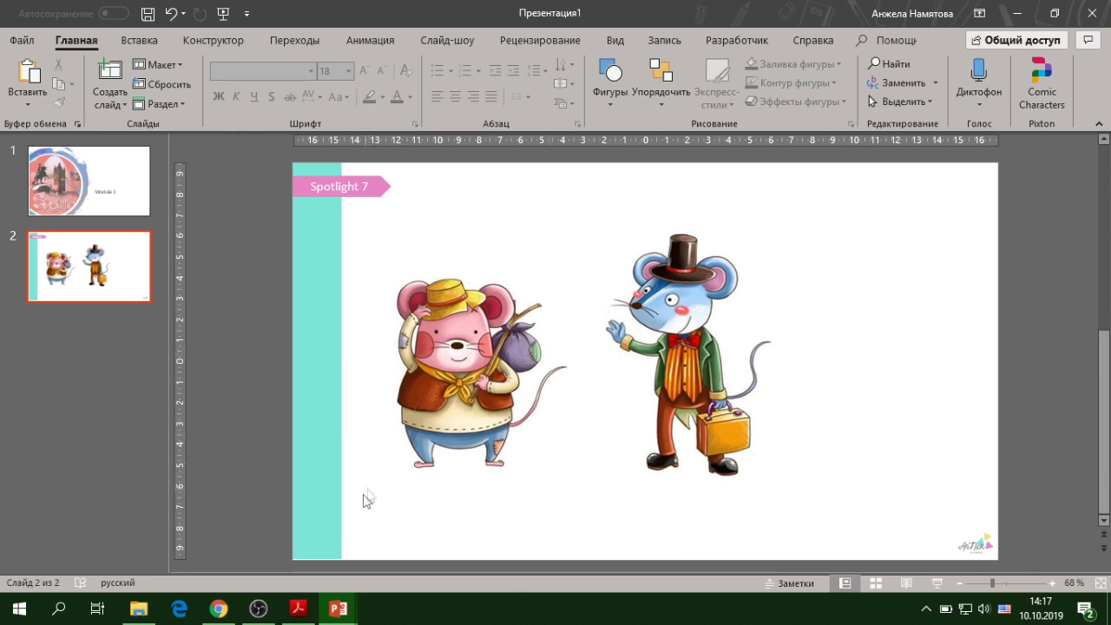
Step: Switch to the Spotlight 7 textbook in Adobe Acrobat Reader and bring the city mouse illustration on page 6 into view
left_click(297, 609)
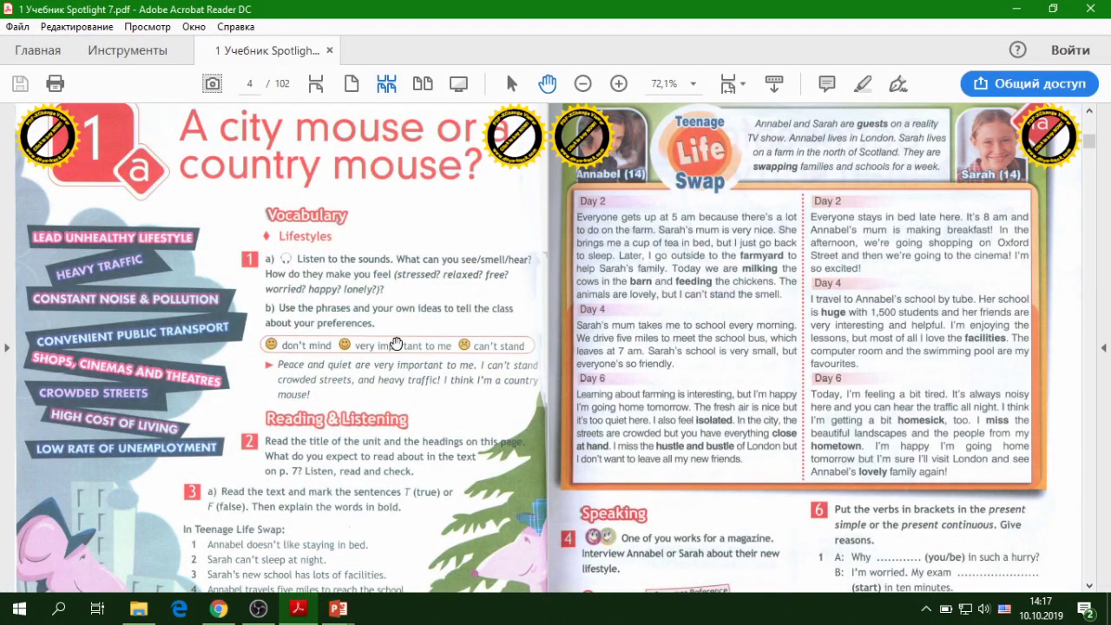
scroll(395, 344, "down", 5)
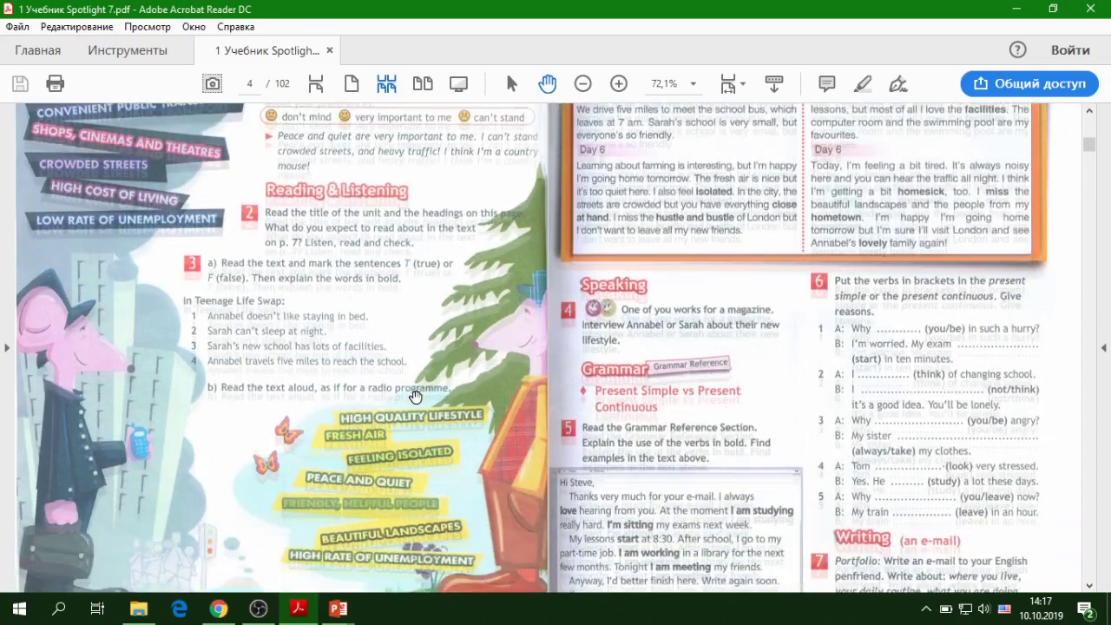
scroll(420, 391, "down", 1)
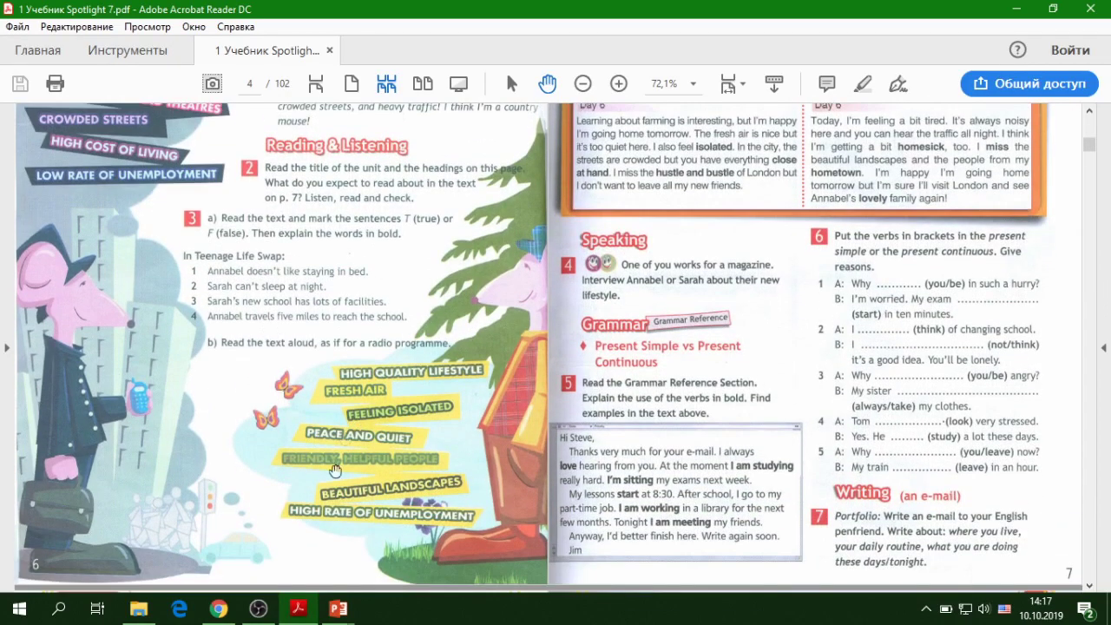
Step: Back in Презентация1, insert a screen clipping of the textbook's city mouse with the phone and place it to the right of the blue mouse
mouse_move(335, 612)
left_click(431, 558)
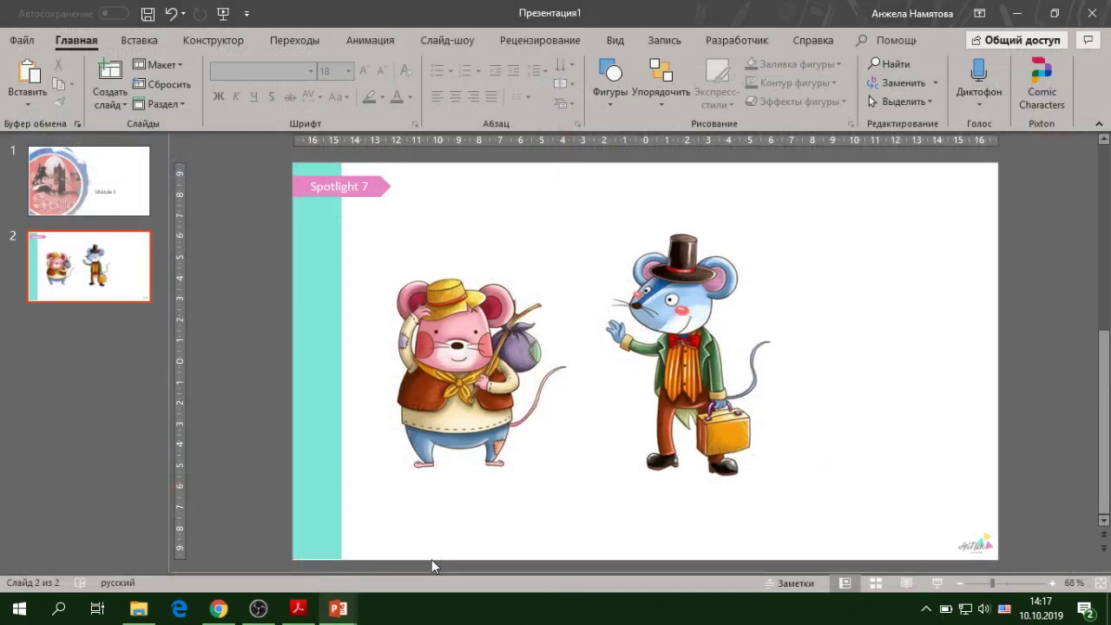
left_click(138, 41)
left_click(189, 85)
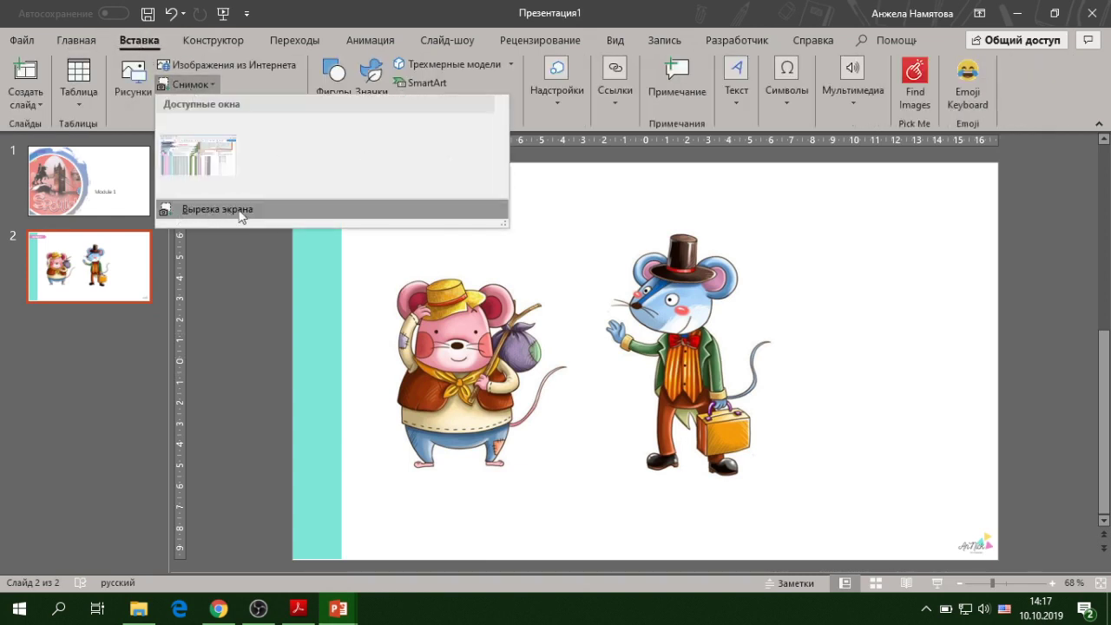
left_click(266, 215)
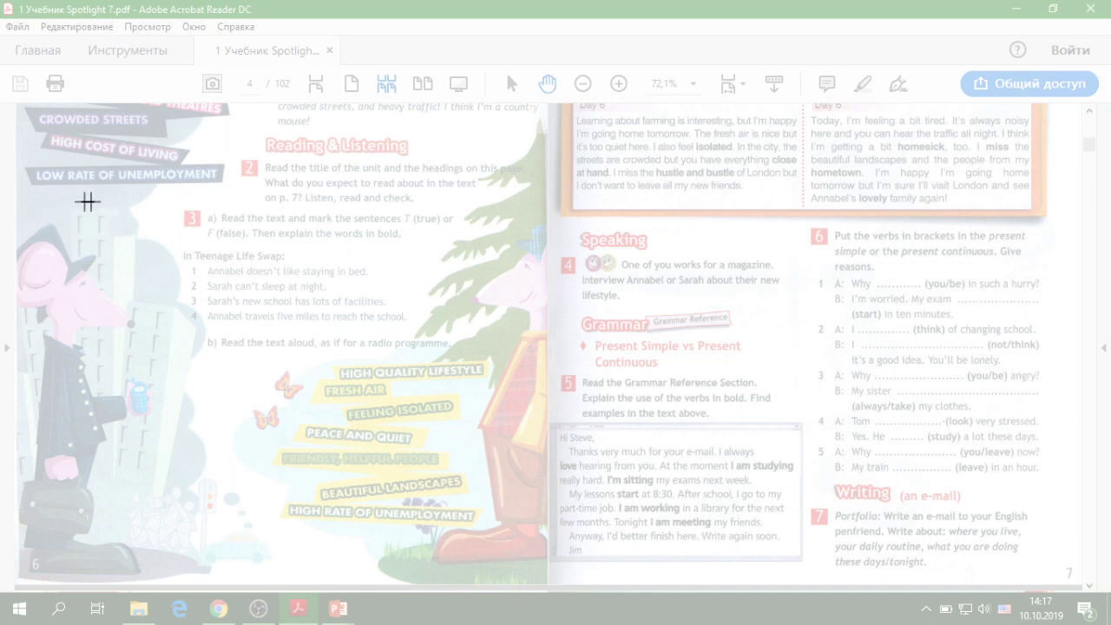
left_click_drag(19, 216, 167, 433)
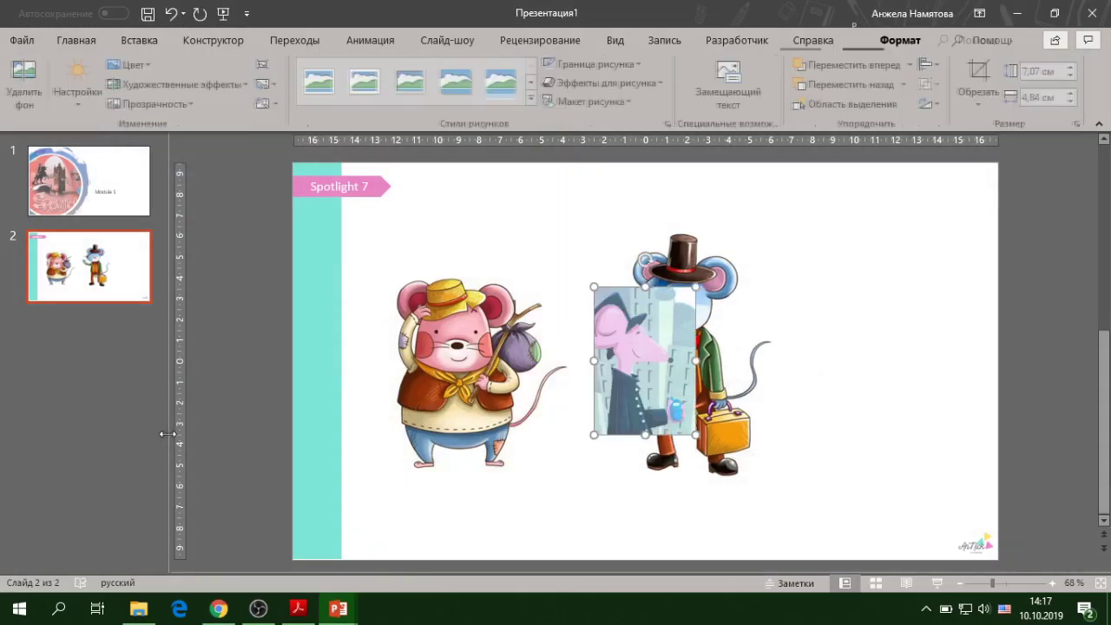
left_click_drag(642, 360, 869, 319)
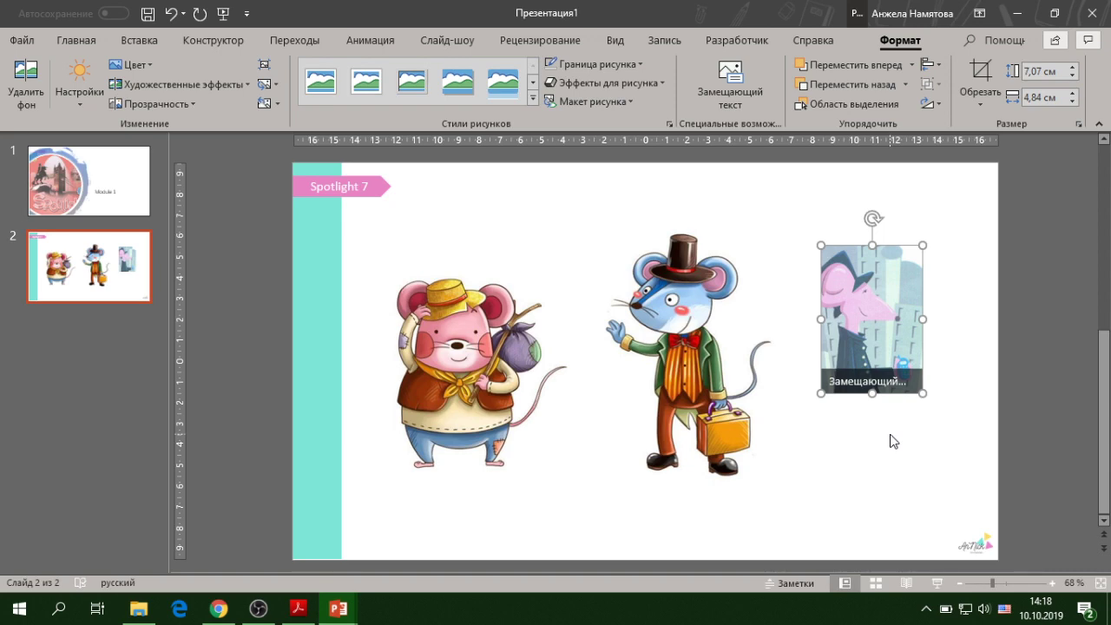
left_click(920, 461)
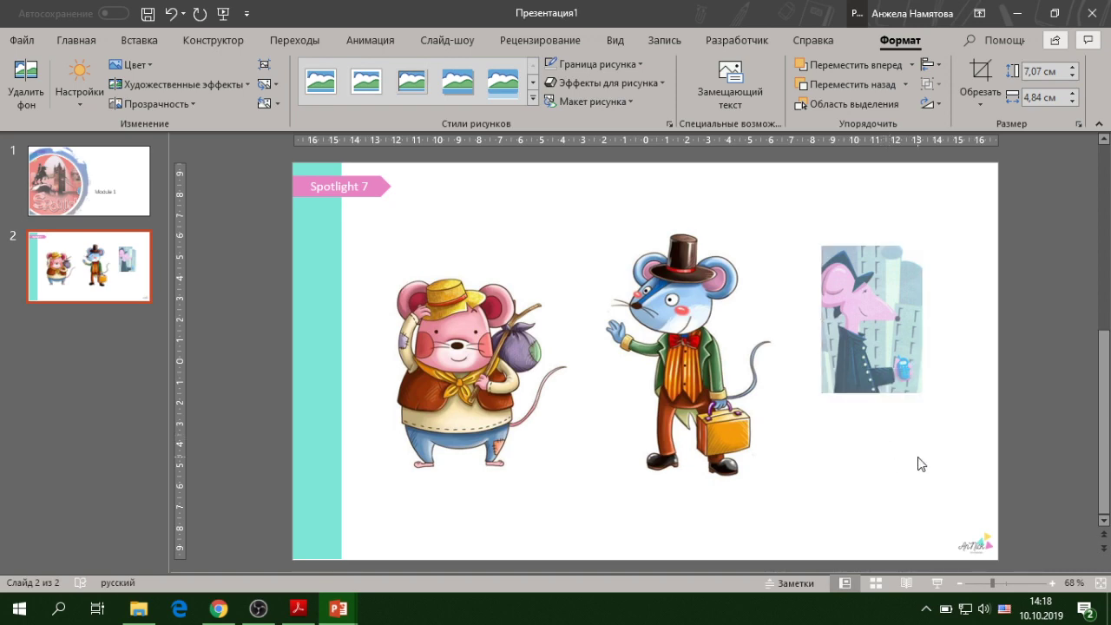
Step: Search the online pictures for "country mouse" and turn off the Creative Commons only restriction
left_click(157, 46)
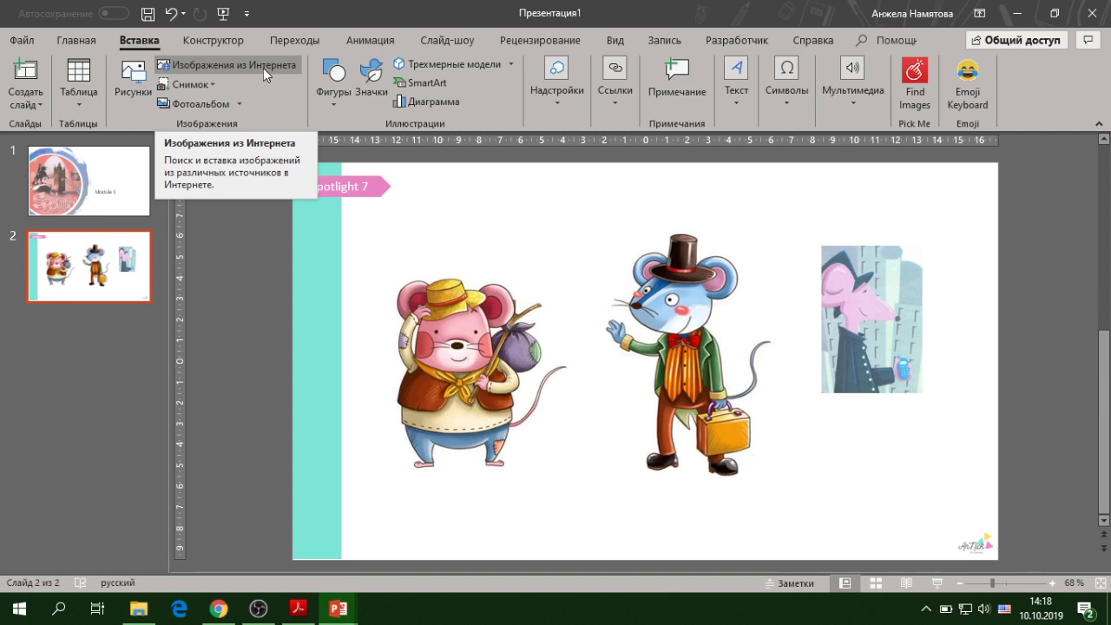
left_click(263, 68)
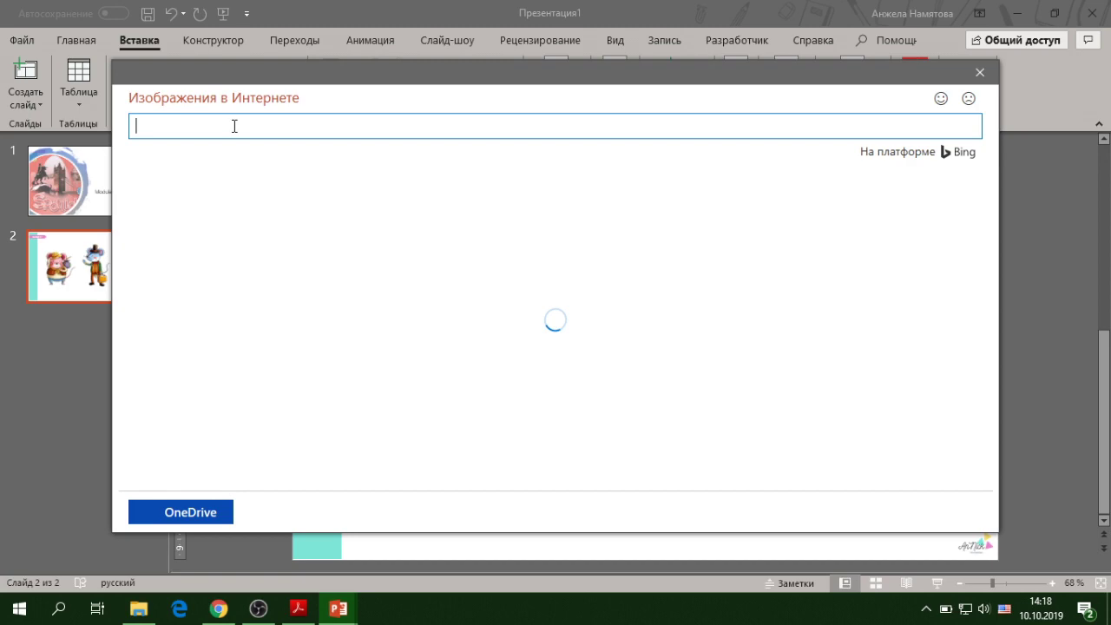
type("country mouse")
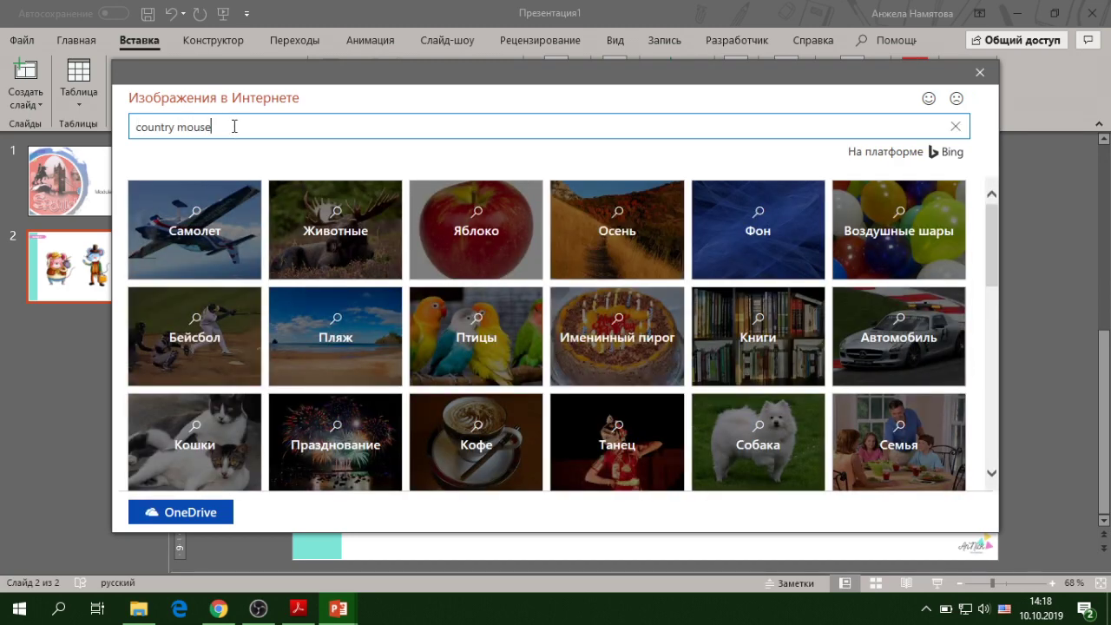
key("Return")
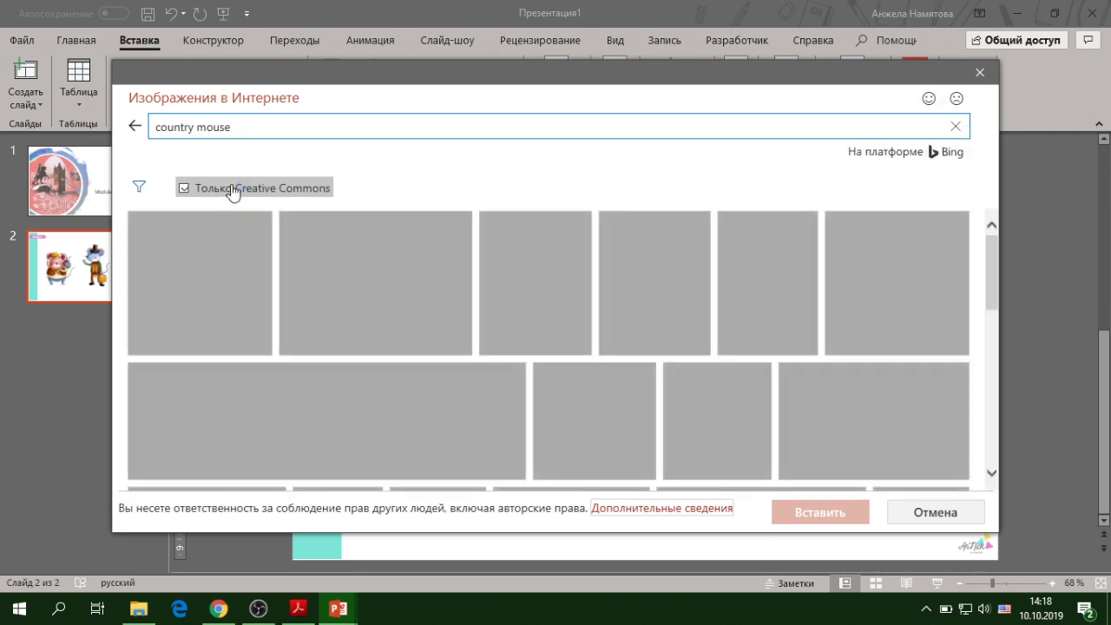
left_click(232, 189)
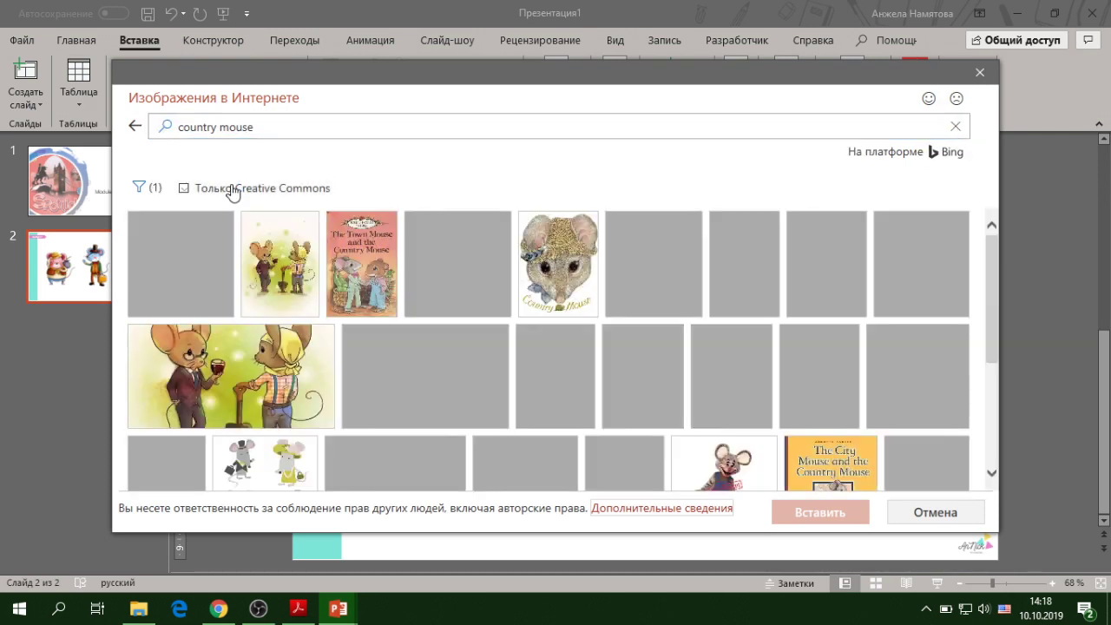
Step: Look through the found pictures and insert the portrait one of two mice with a wine glass and a shovel on slide 2
scroll(783, 352, "down", 3)
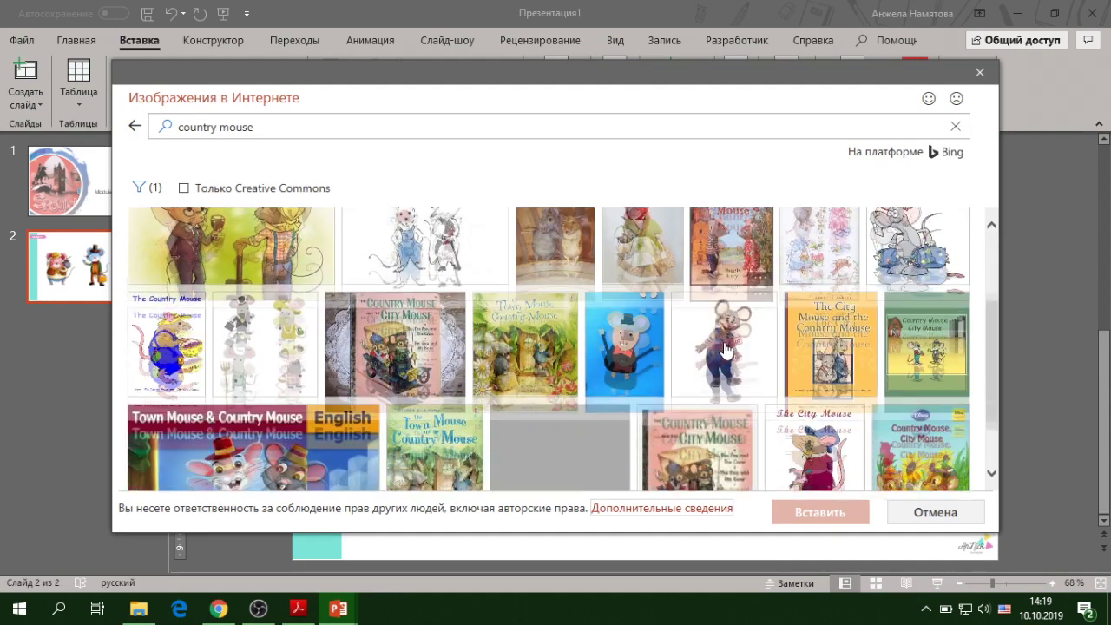
scroll(784, 351, "up", 2)
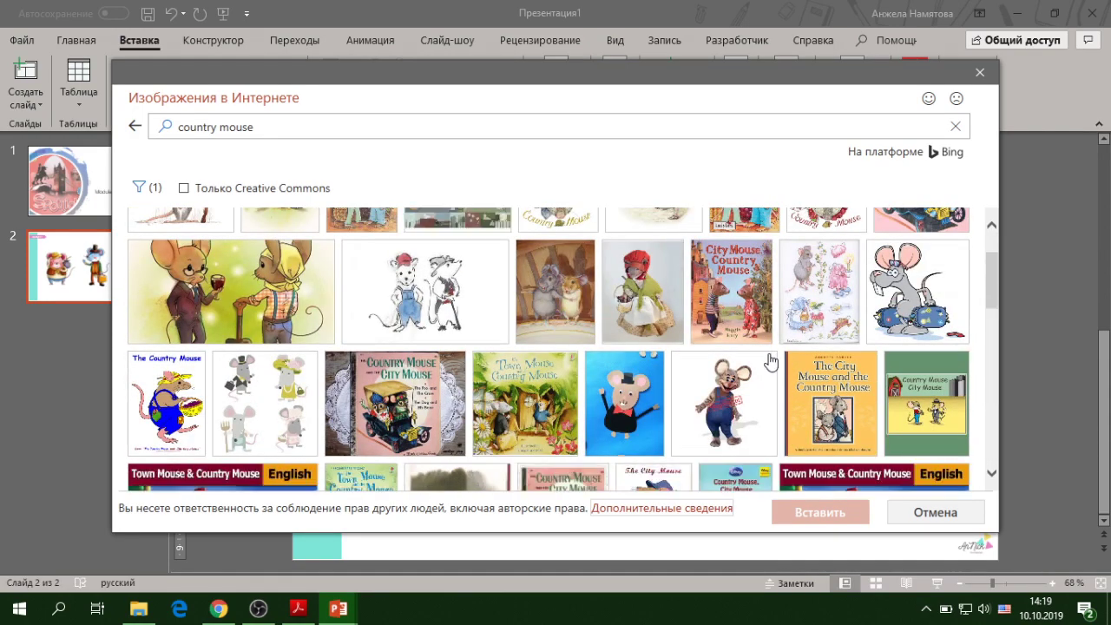
scroll(449, 369, "up", 1)
left_click(294, 278)
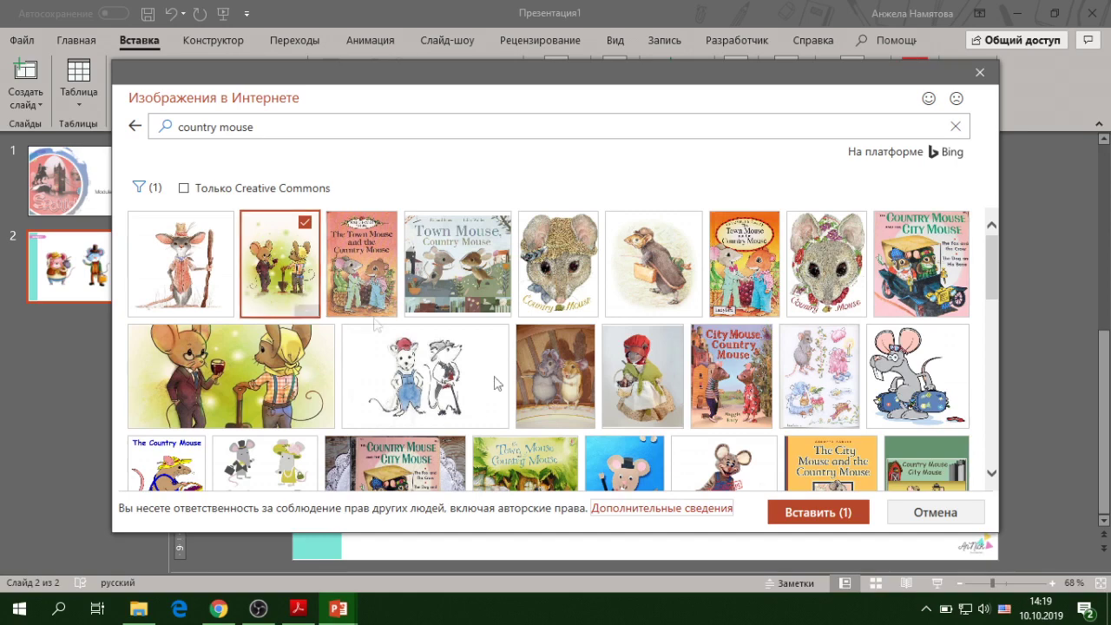
left_click(816, 513)
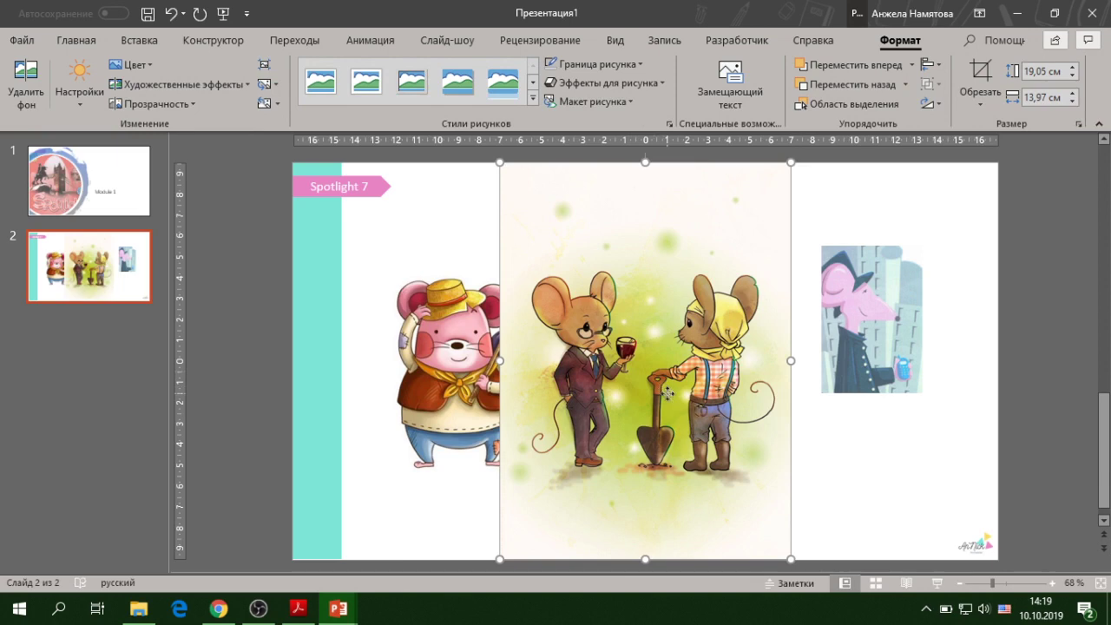
Step: Shrink the inserted two-mice picture, move it to the slide's lower right corner, and place the textbook clipping directly above it
left_click_drag(790, 559, 655, 375)
left_click_drag(577, 269, 871, 451)
left_click_drag(859, 286, 831, 249)
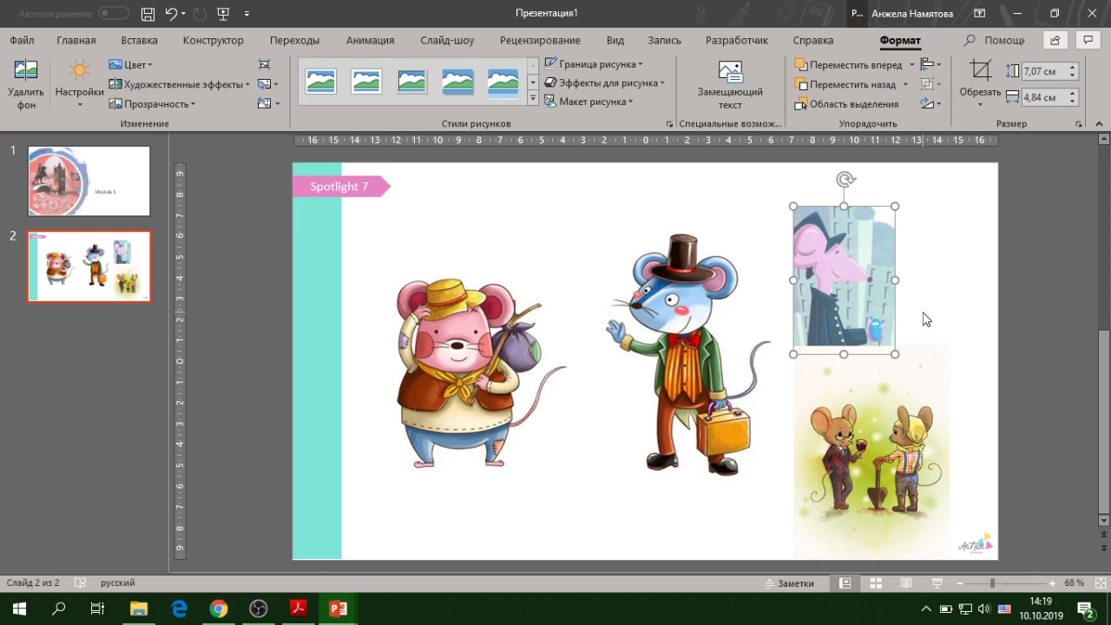
Step: Switch to Chrome, open the related picture of two mice in hats, and copy a 543x370 area around them with Lightshot
left_click(218, 608)
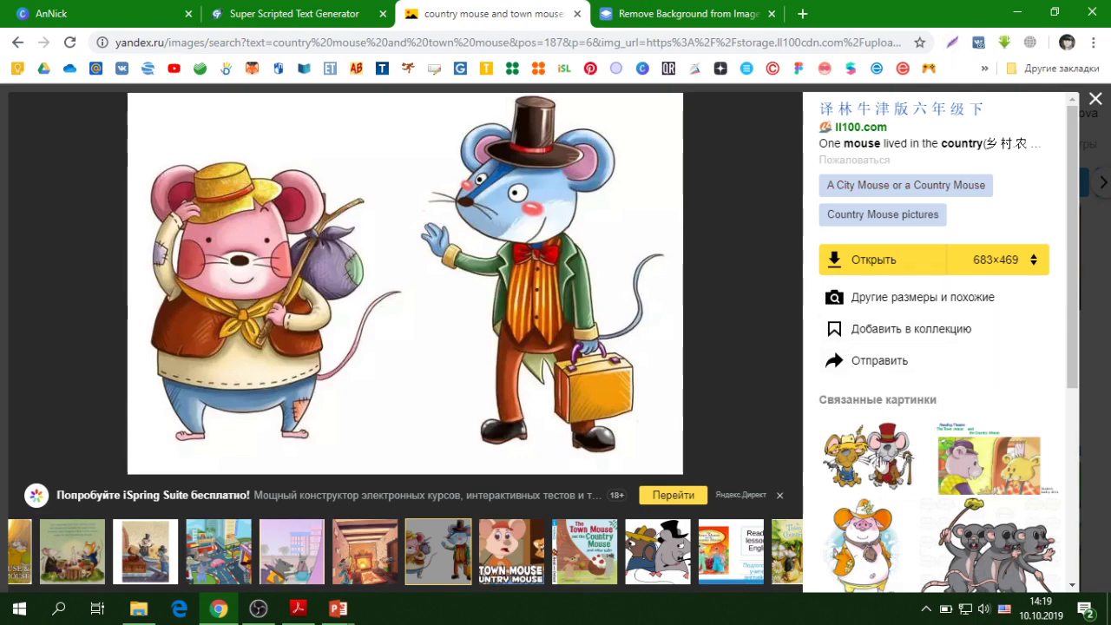
left_click(739, 367)
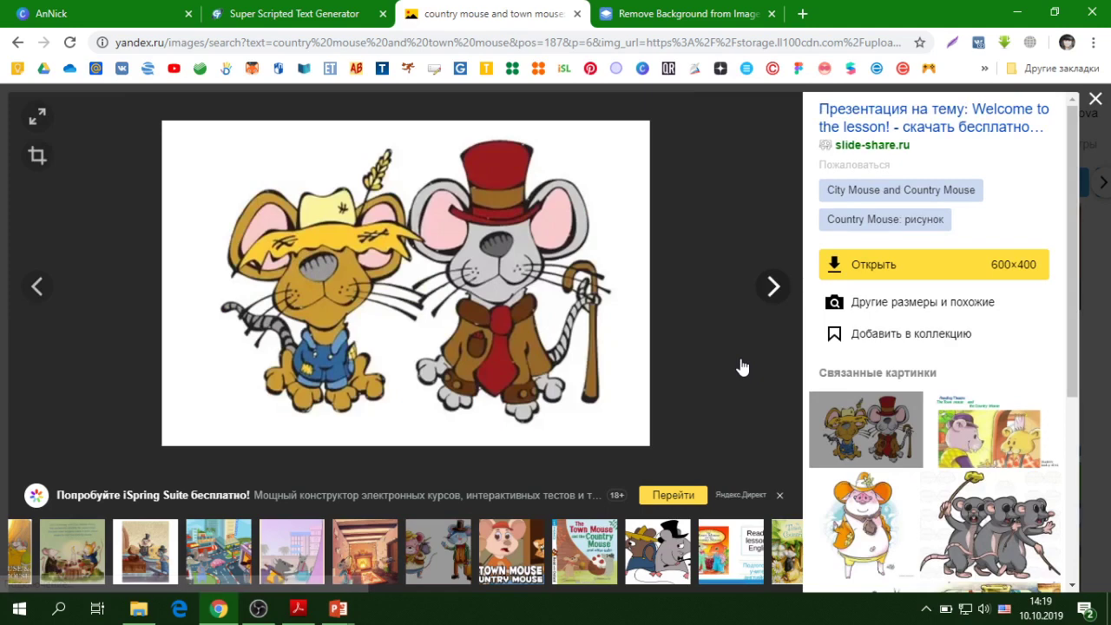
left_click(951, 43)
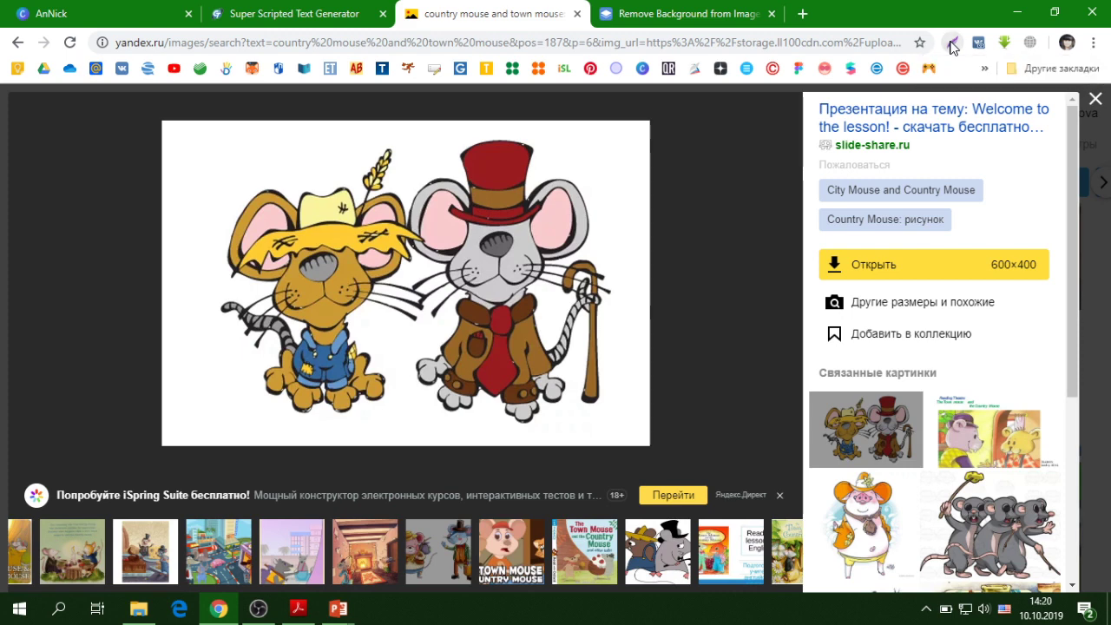
left_click(952, 44)
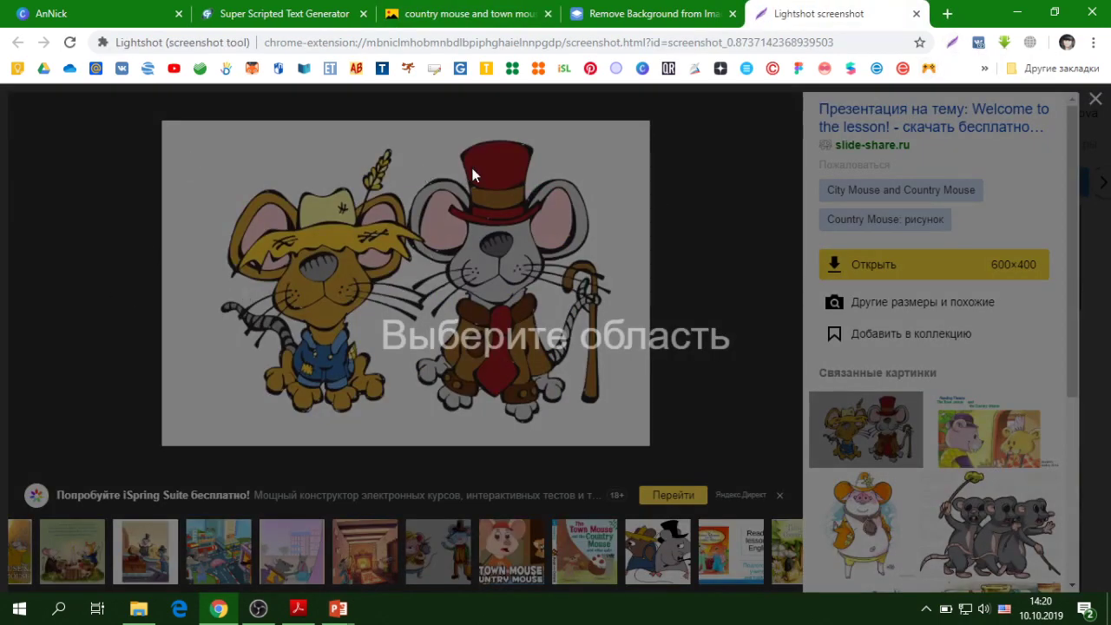
left_click_drag(183, 130, 623, 429)
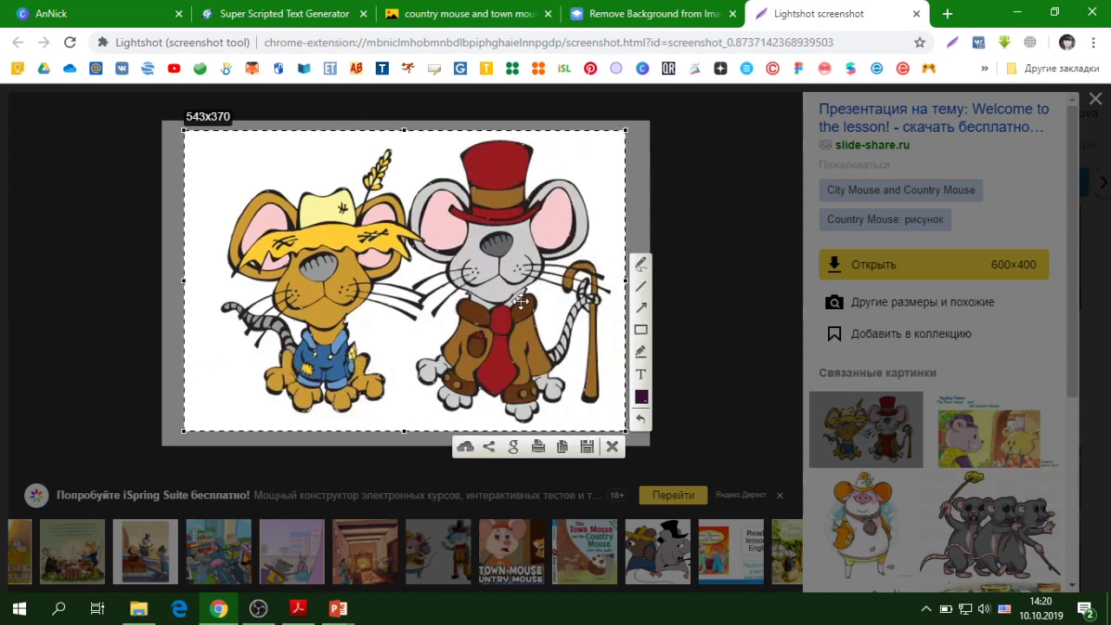
left_click(565, 451)
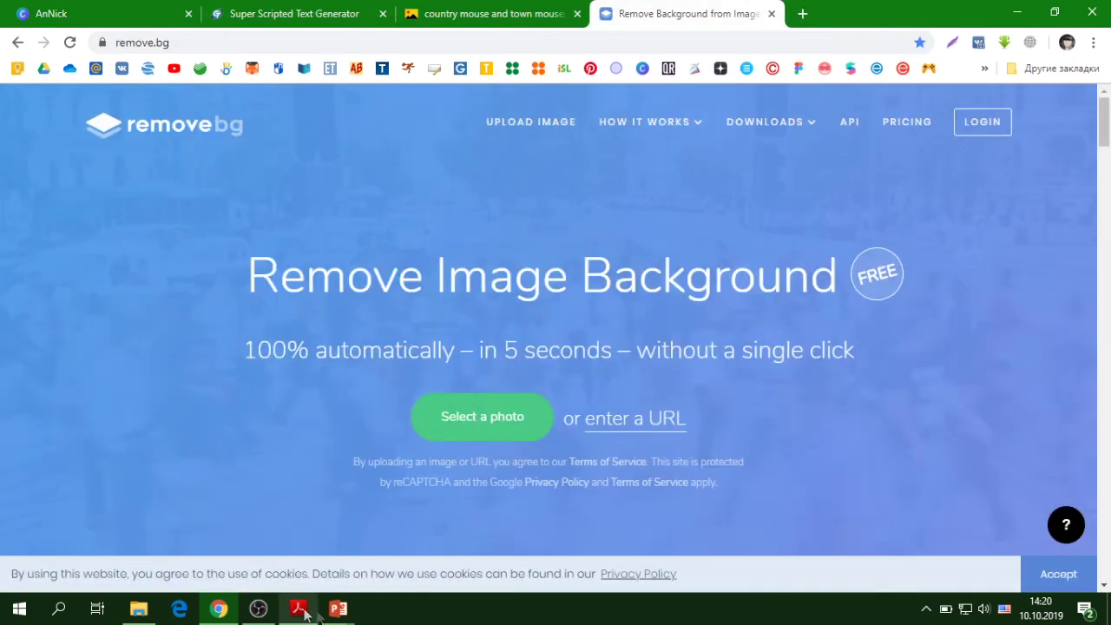
Step: Switch back to Презентация1 in PowerPoint and paste the captured picture of the two mice in hats on slide 2
mouse_move(345, 615)
left_click(416, 560)
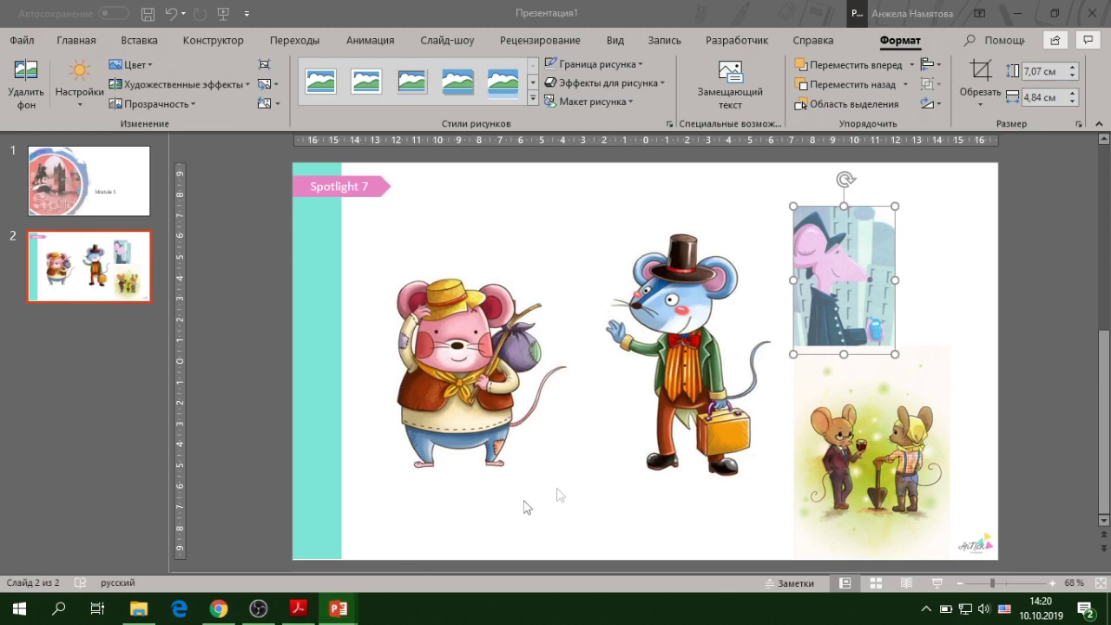
key("ctrl+v")
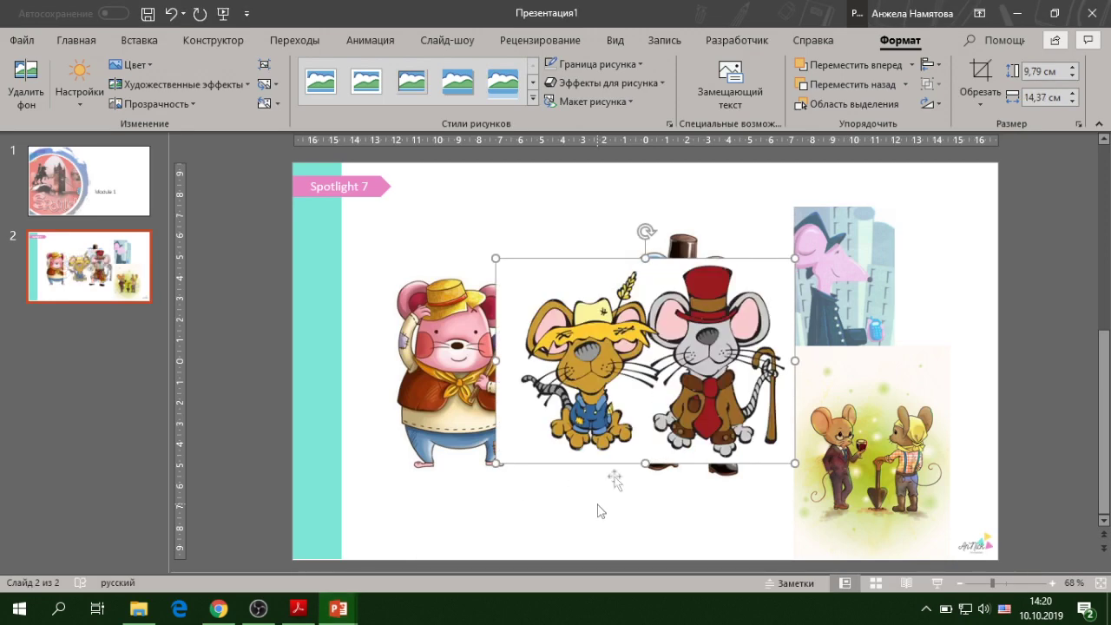
left_click(1011, 375)
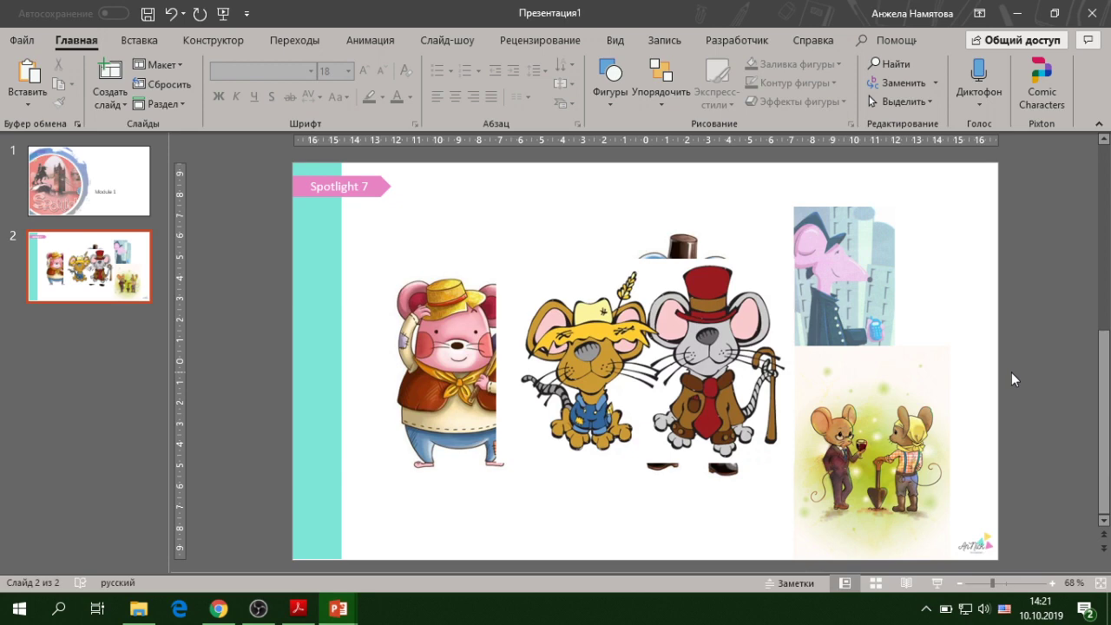
Step: Delete the pasted picture of mice in hats, the textbook clipping and the online two-mice picture from slide 2
left_click(633, 395)
key("Delete")
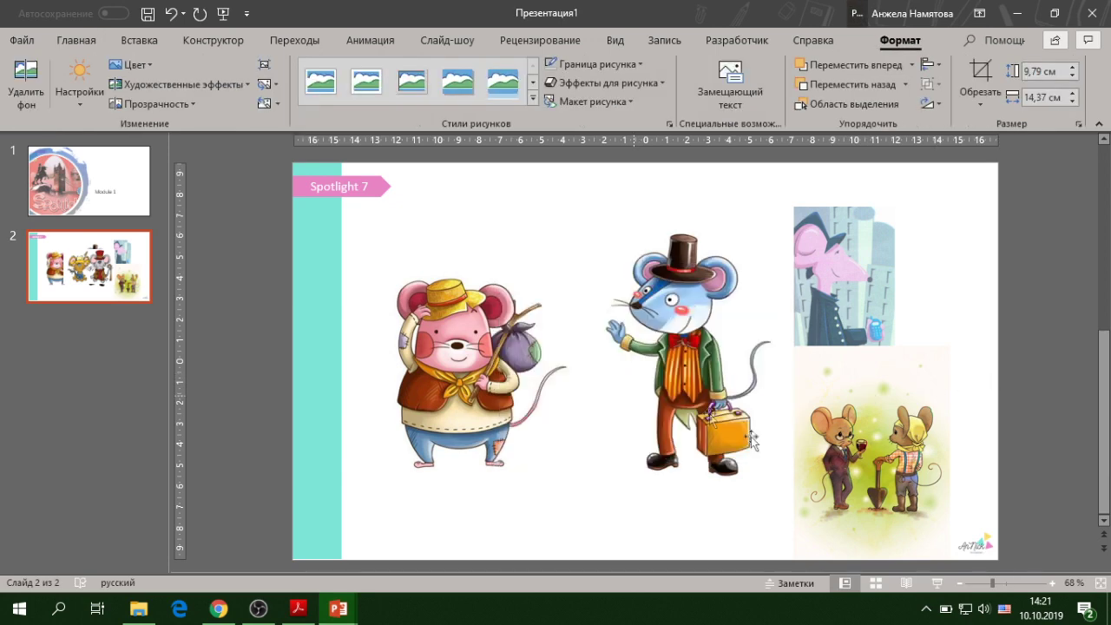
left_click(849, 305)
key("Delete")
left_click(894, 423)
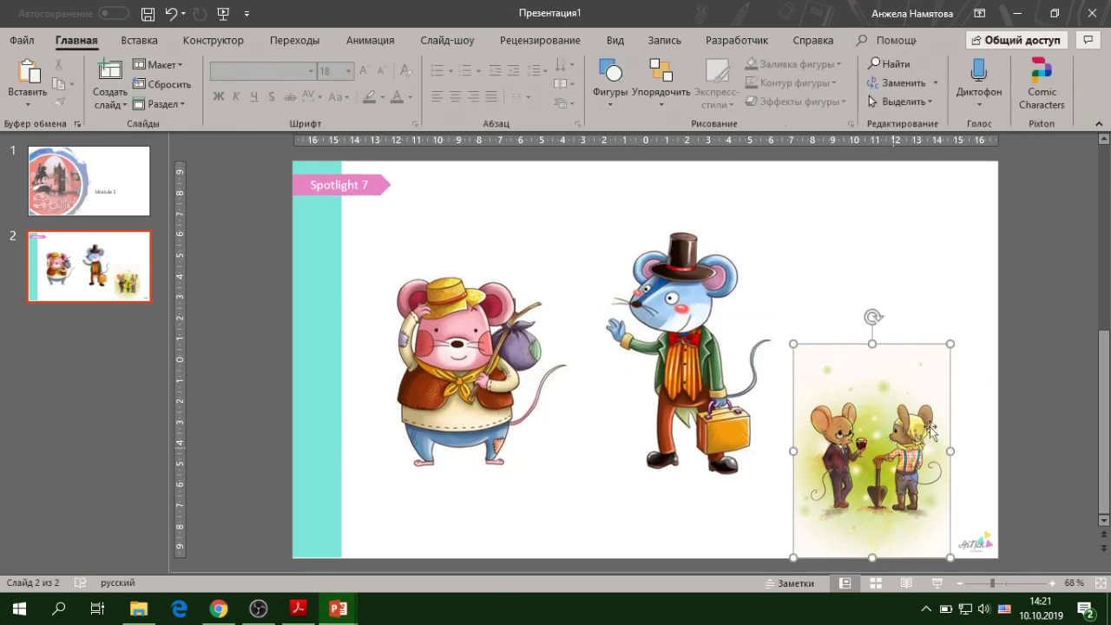
key("Delete")
Step: Spread the two remaining mice across slide 2, moving the blue city mouse toward the right edge and the country mouse left of centre
left_click_drag(708, 393, 841, 393)
left_click_drag(510, 379, 566, 361)
left_click(966, 357)
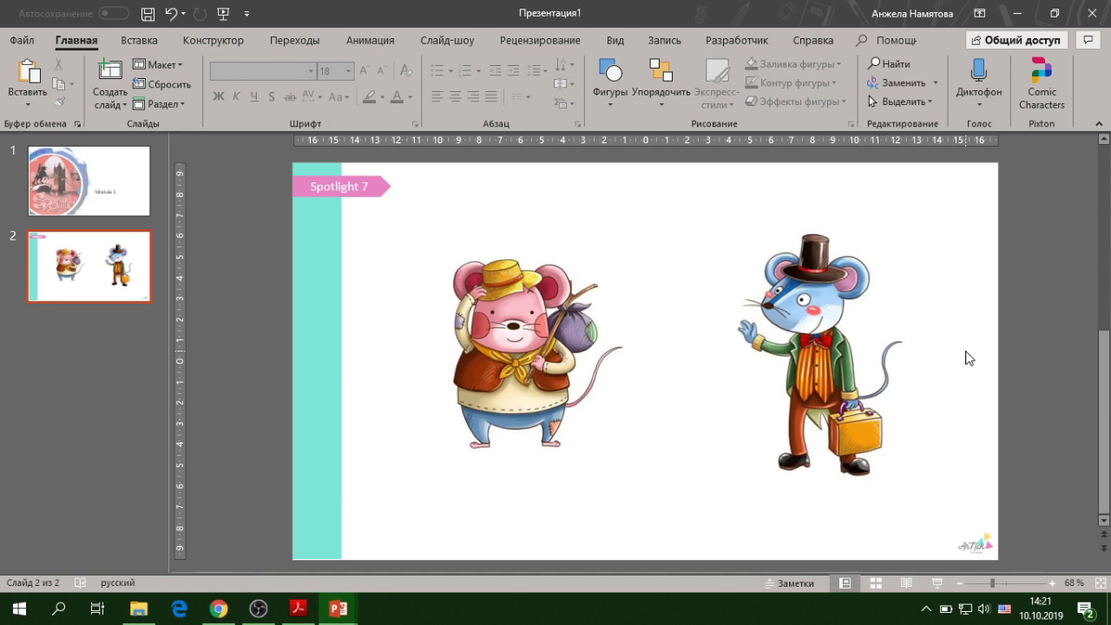
left_click(556, 365)
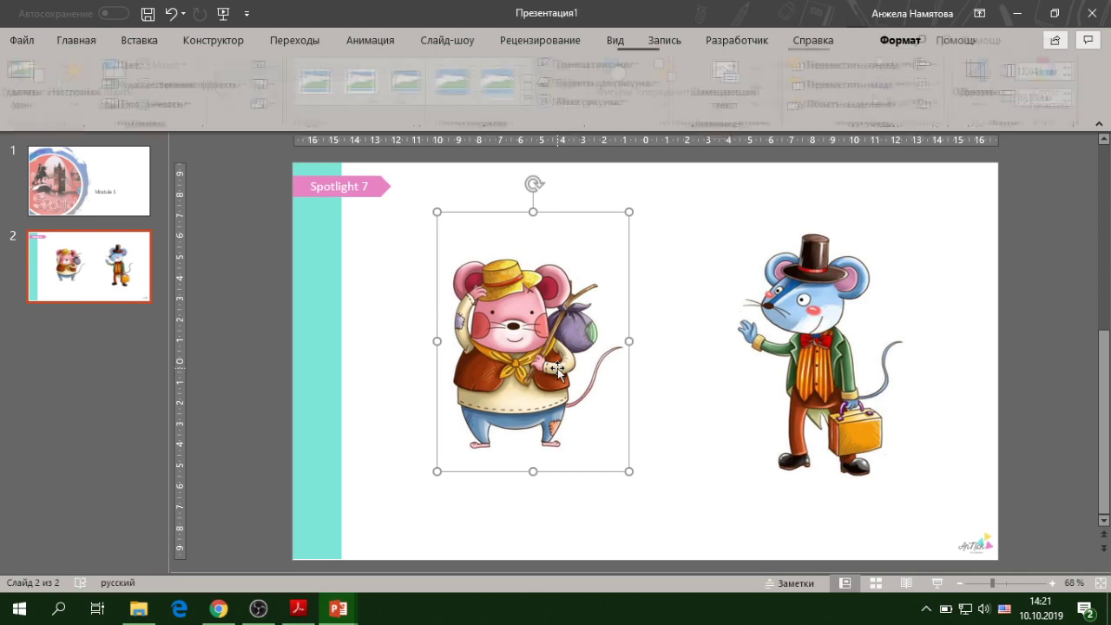
left_click_drag(535, 335, 542, 338)
left_click_drag(807, 338, 826, 360)
left_click_drag(520, 382, 513, 367)
Step: Give slide 2 a gradient background fill
right_click(685, 499)
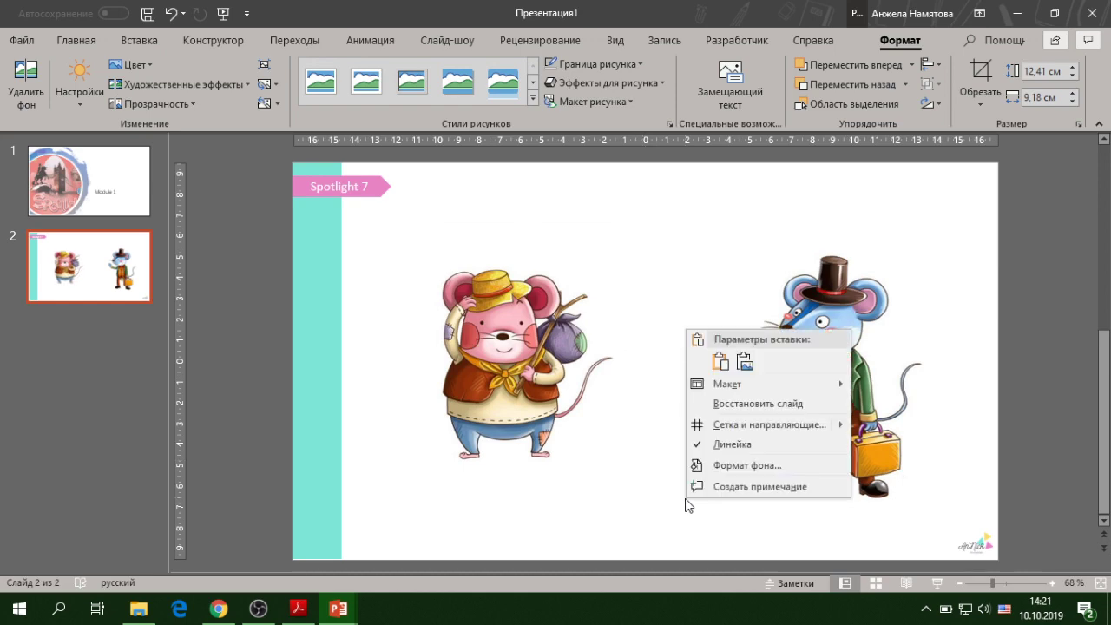
key("Escape")
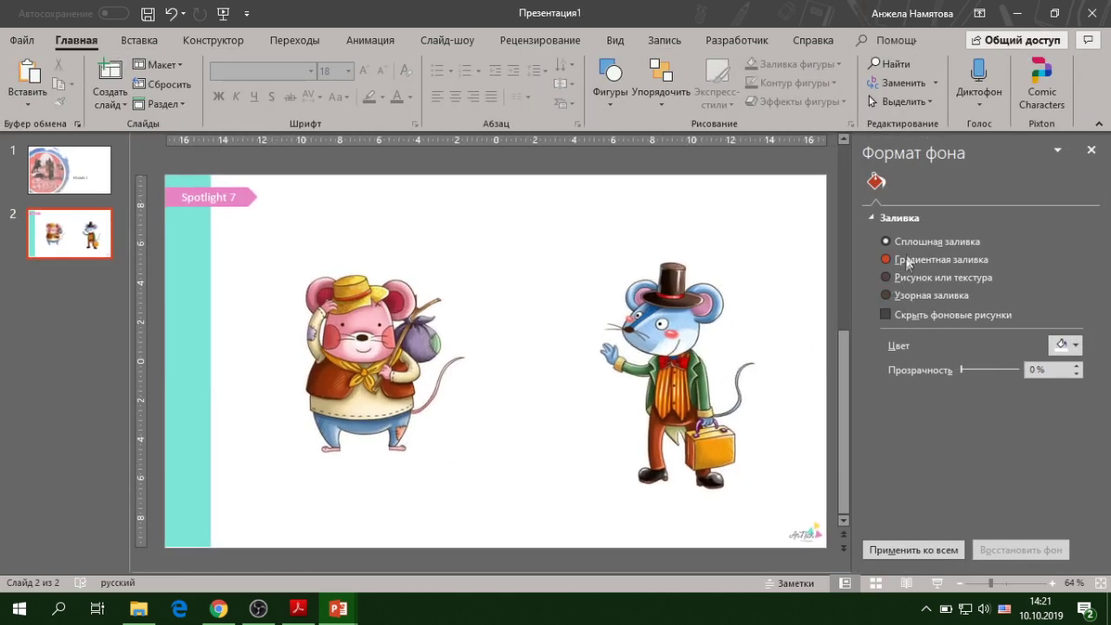
left_click(906, 257)
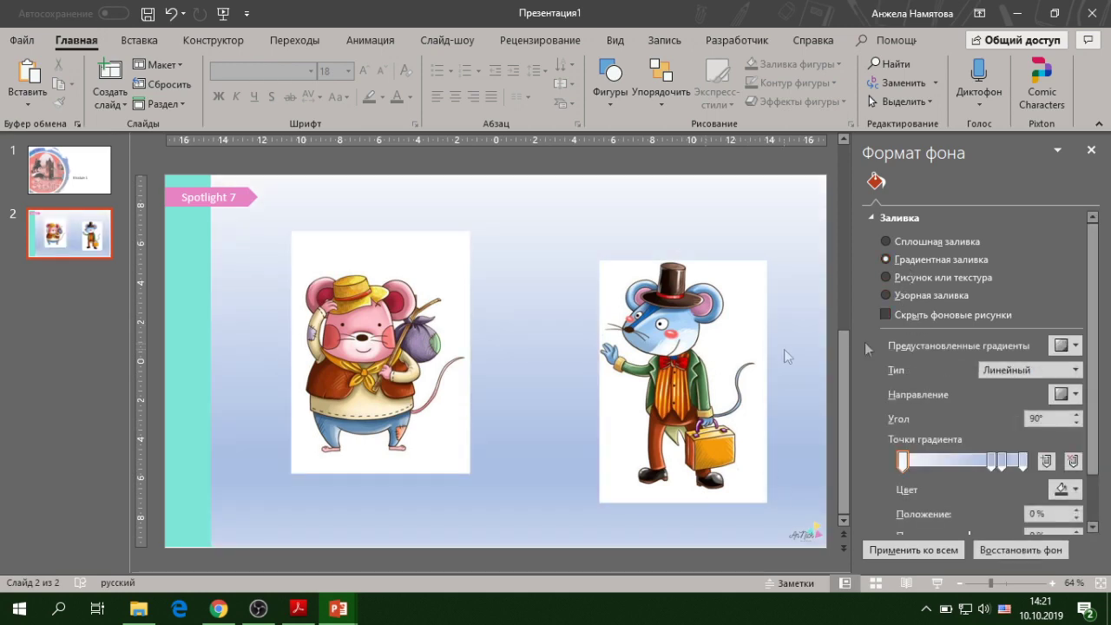
left_click(1090, 151)
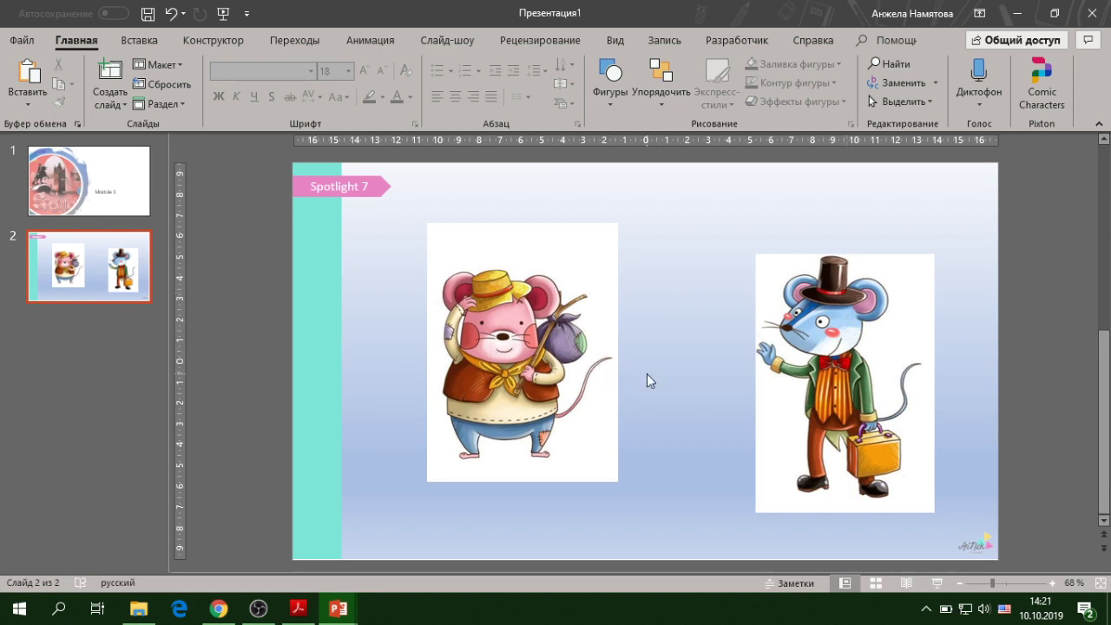
Step: Move the country mouse and city mouse pictures so that they stand level with each other on slide 2
left_click_drag(553, 363, 535, 390)
left_click_drag(826, 401, 824, 390)
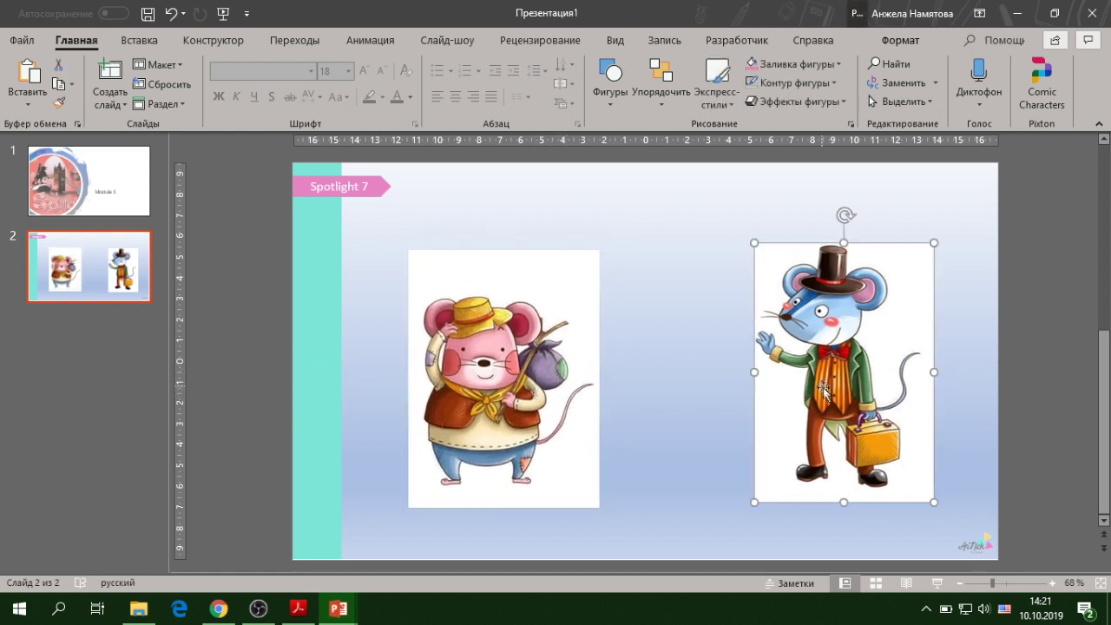
left_click_drag(515, 399, 511, 392)
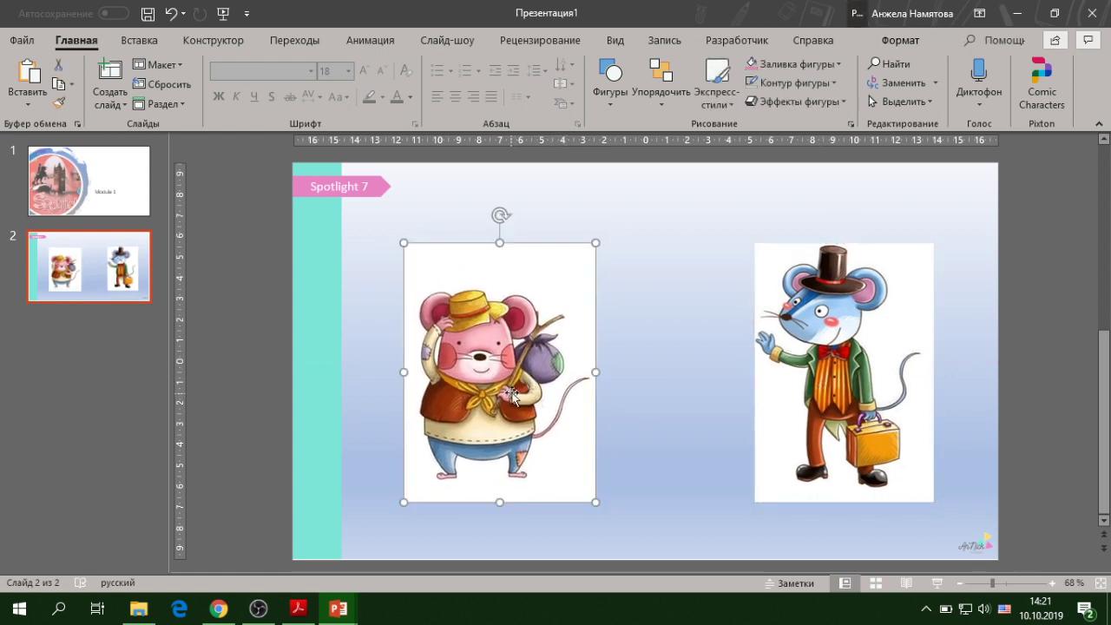
left_click(1033, 399)
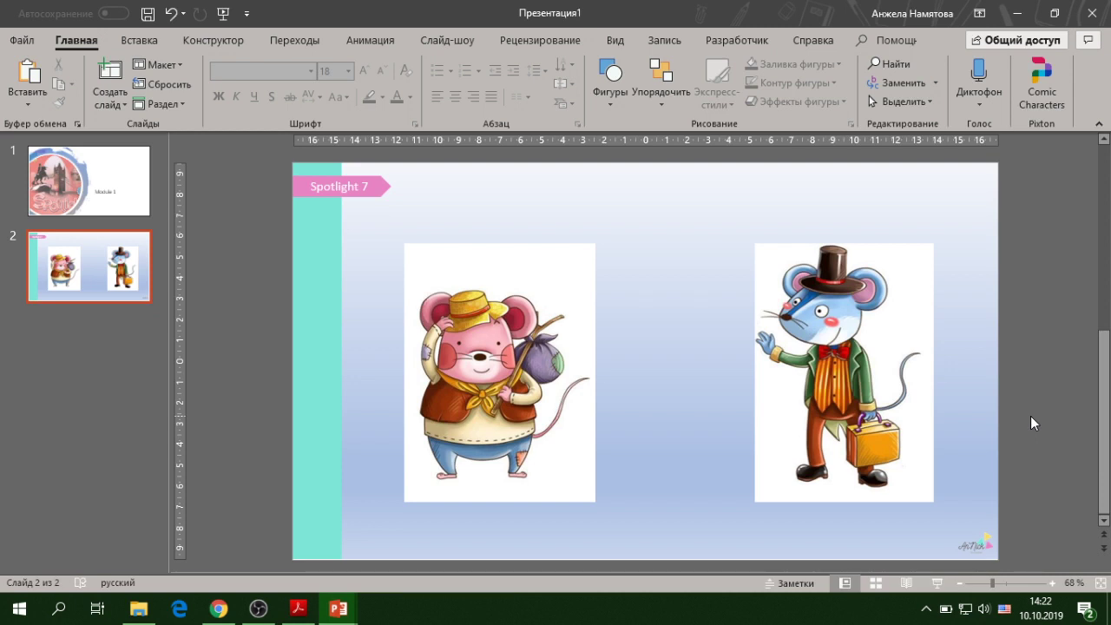
Step: Remove the background from the country mouse picture, marking its feet and tail as areas to keep, and keep the changes
left_click(510, 440)
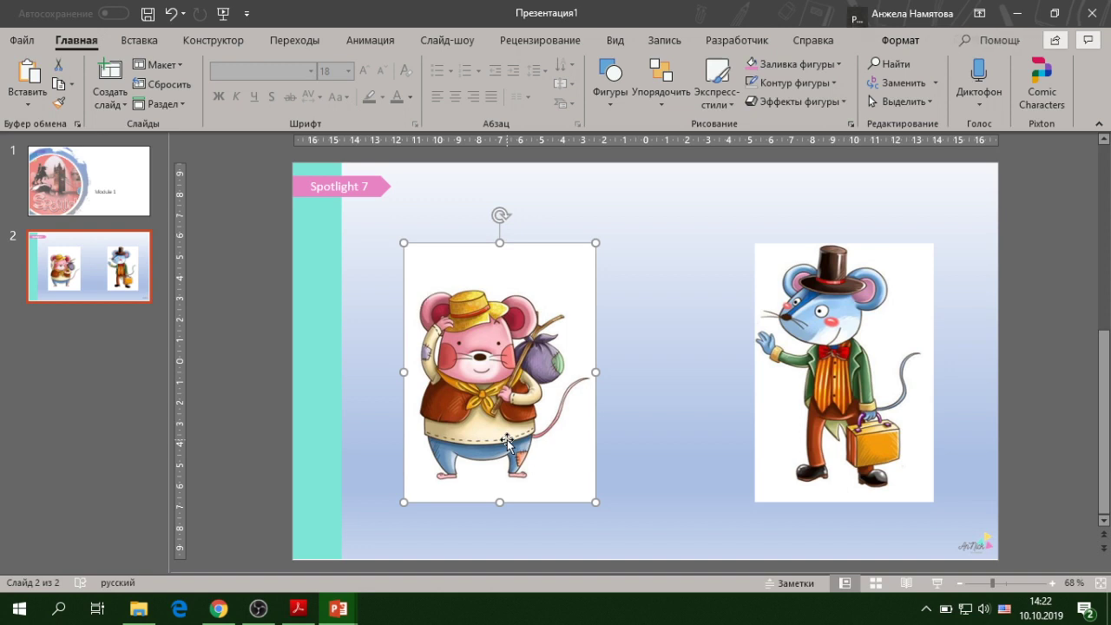
left_click(900, 43)
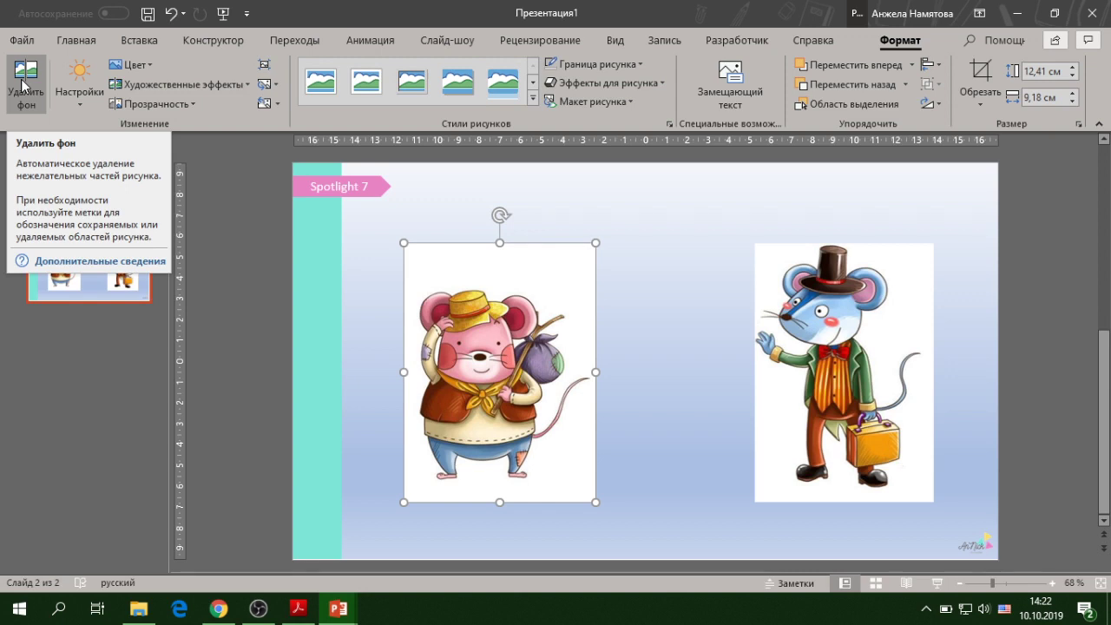
left_click(22, 87)
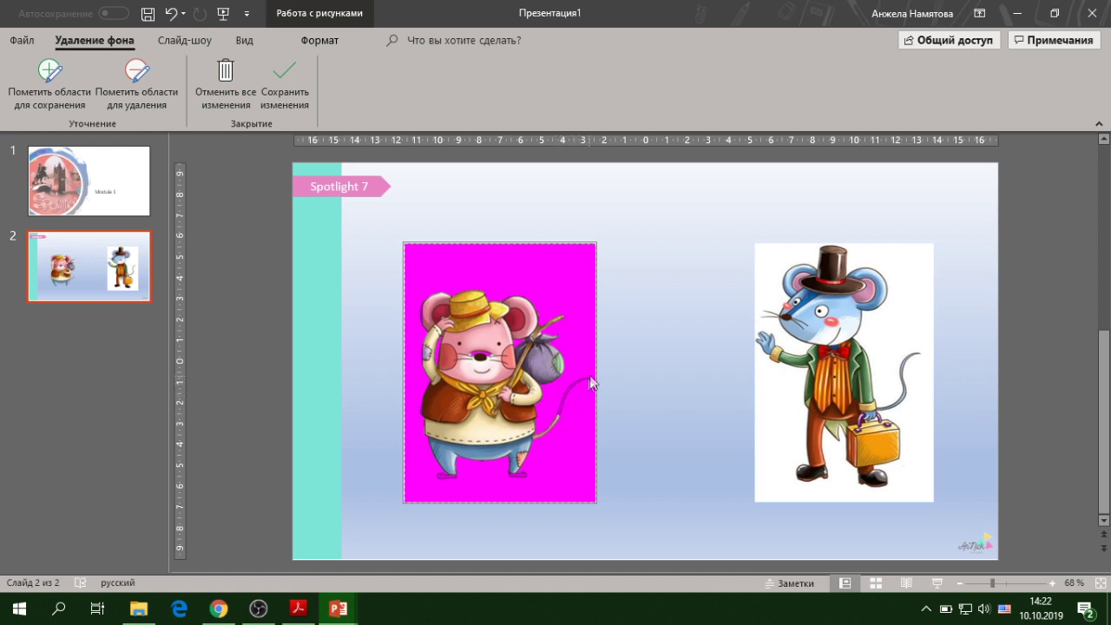
left_click(49, 82)
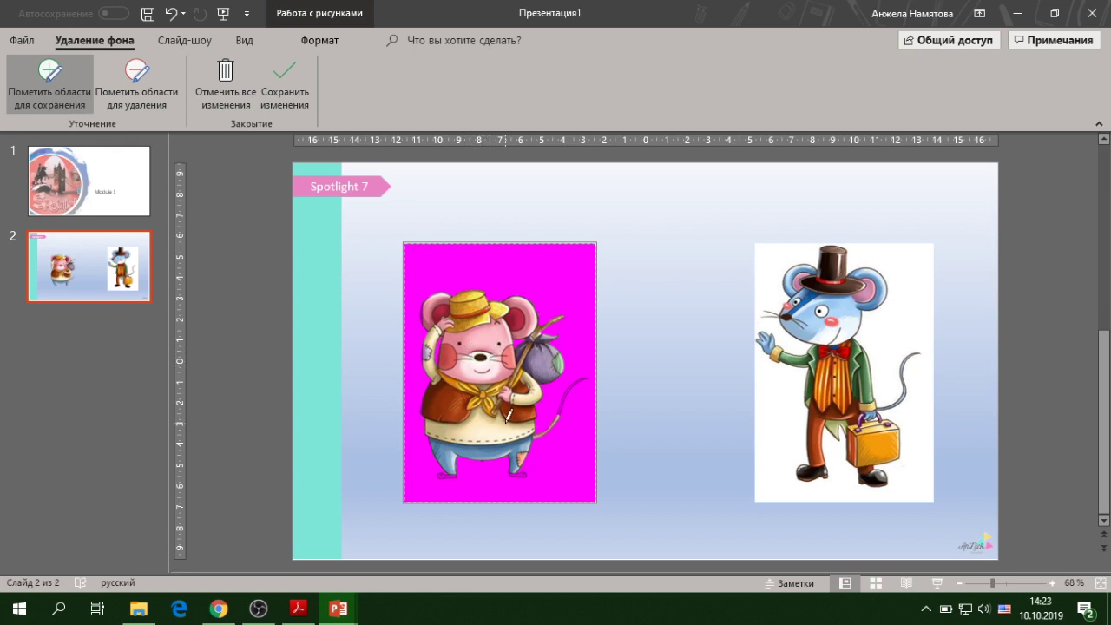
left_click_drag(444, 469, 520, 468)
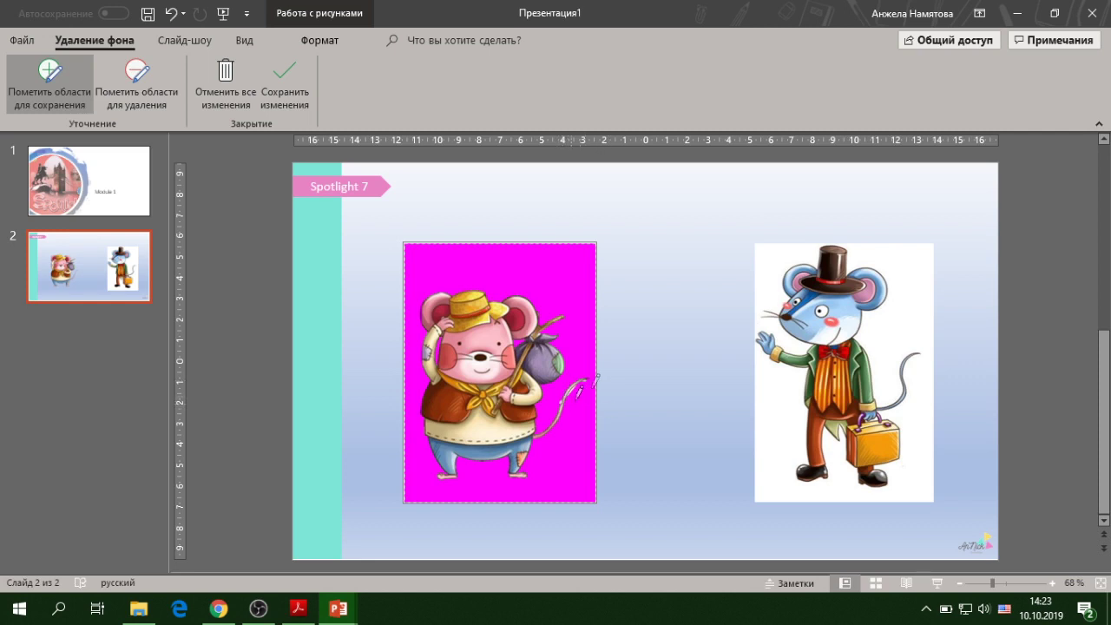
left_click(297, 84)
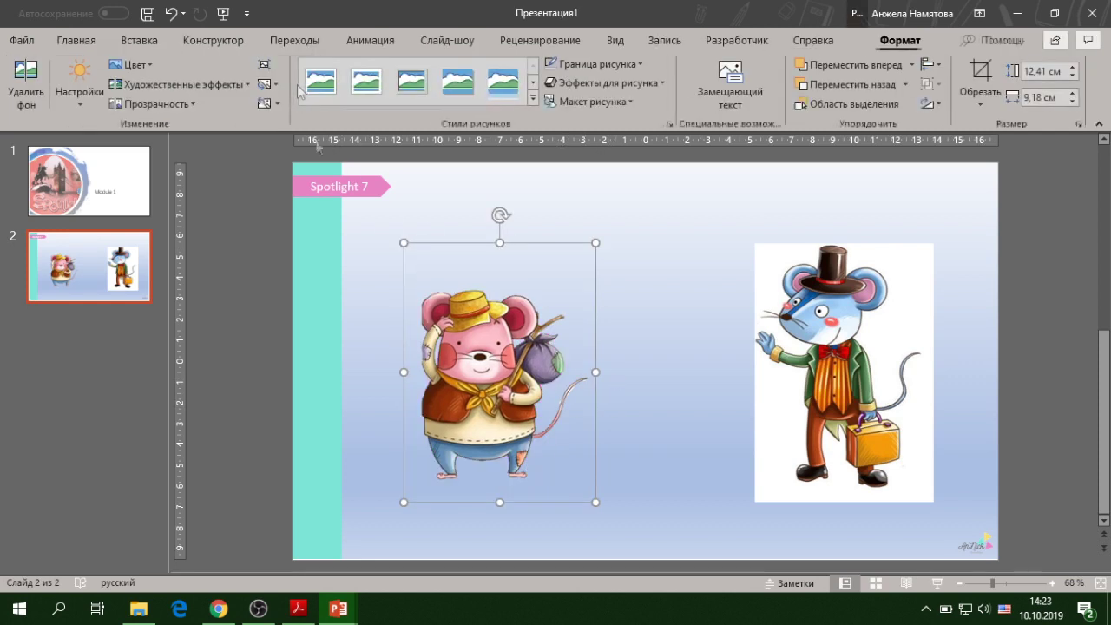
Step: Shrink the country mouse picture and place it low on slide 2, near the turquoise stripe
left_click_drag(495, 390, 479, 355)
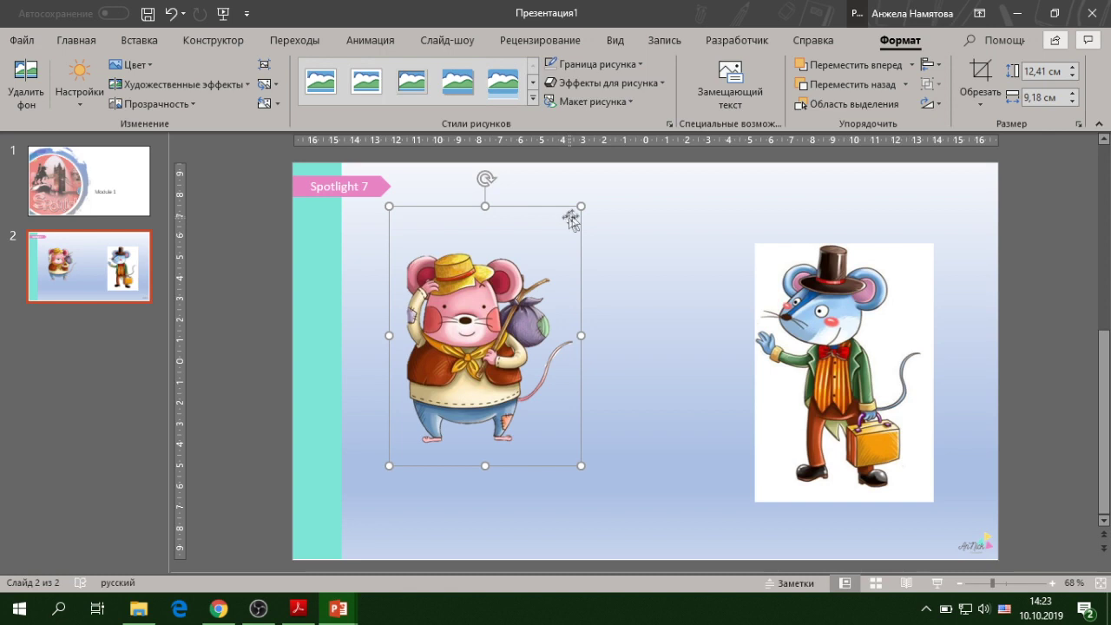
left_click_drag(580, 206, 515, 295)
left_click_drag(482, 332, 479, 367)
left_click(586, 406)
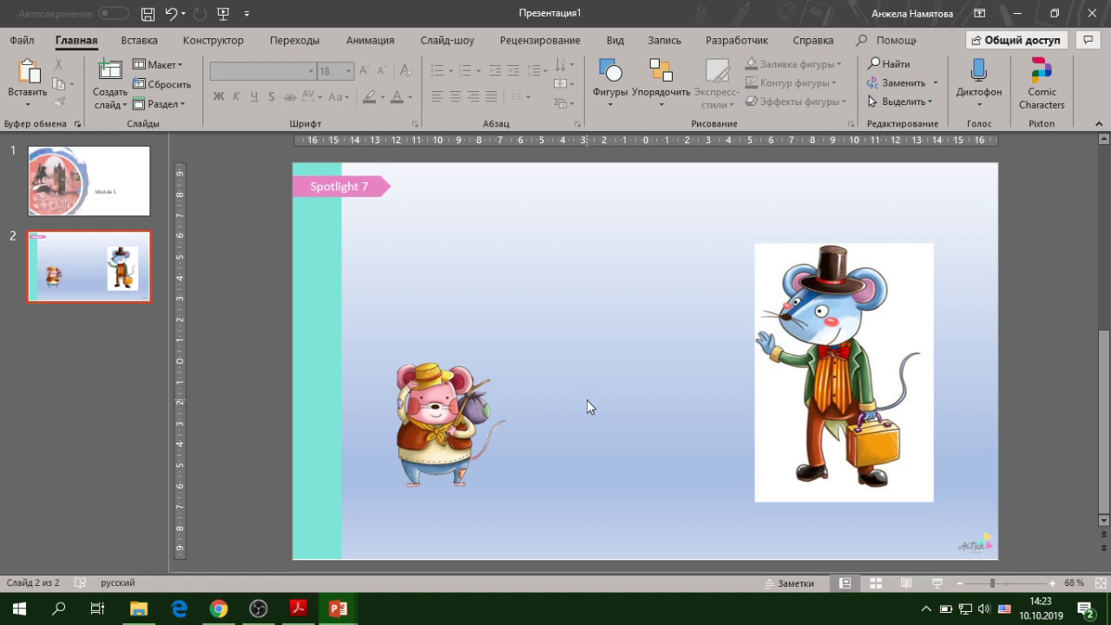
Step: Make the city mouse picture's white background transparent with Set Transparent Color
left_click(852, 367)
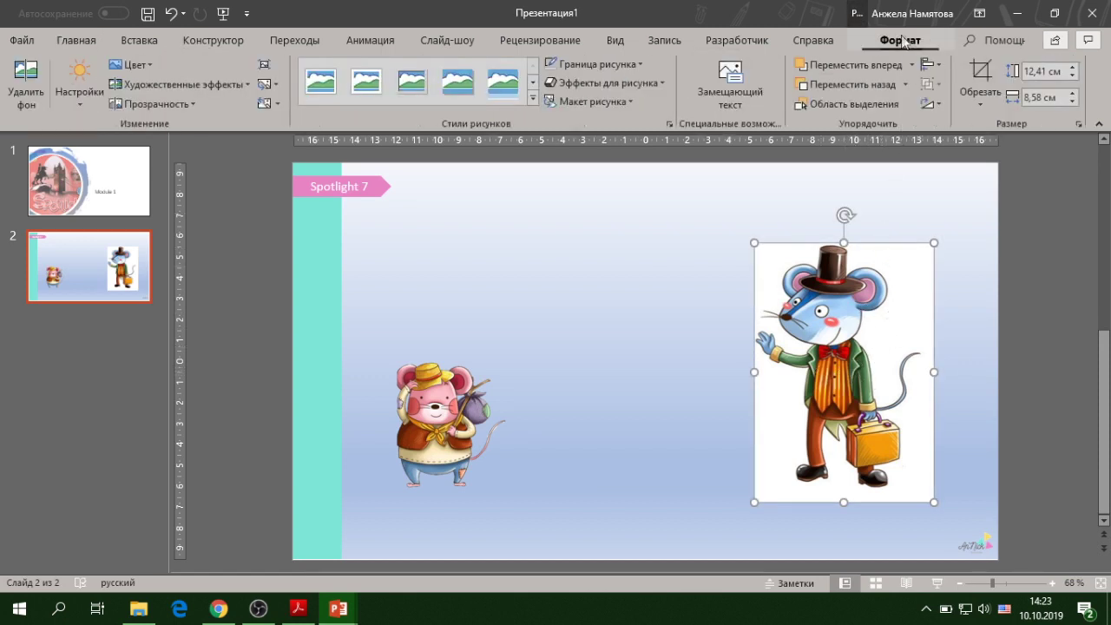
left_click(151, 73)
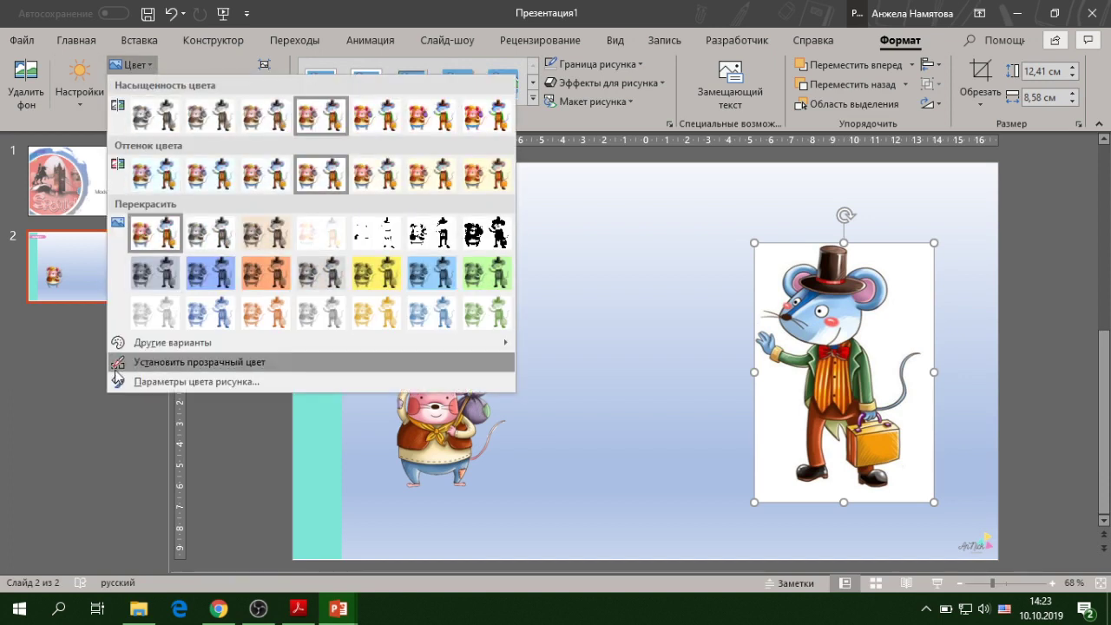
left_click(256, 365)
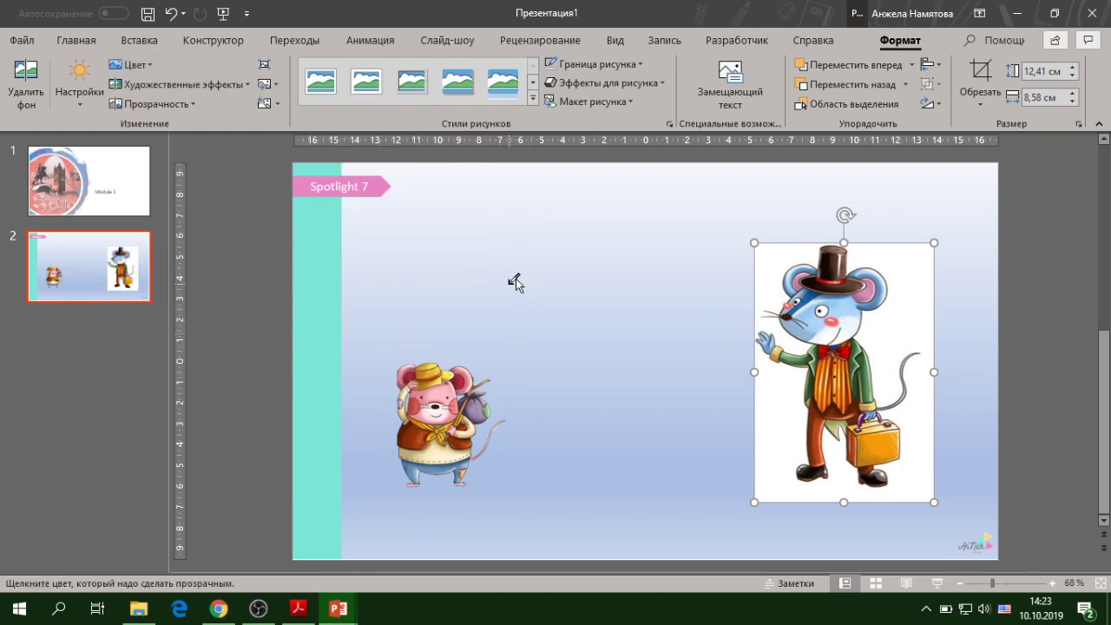
left_click(770, 259)
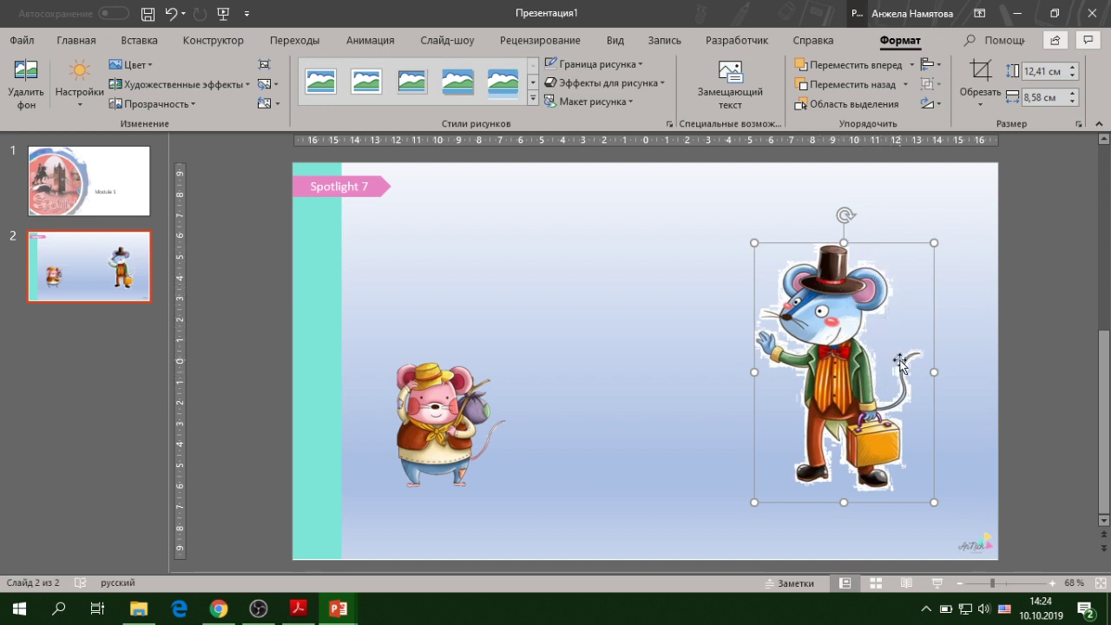
Step: Shrink the city mouse to about 9.21 cm high by 6.36 cm wide and move it beside the country mouse
left_click_drag(934, 243, 887, 309)
left_click_drag(814, 373, 603, 371)
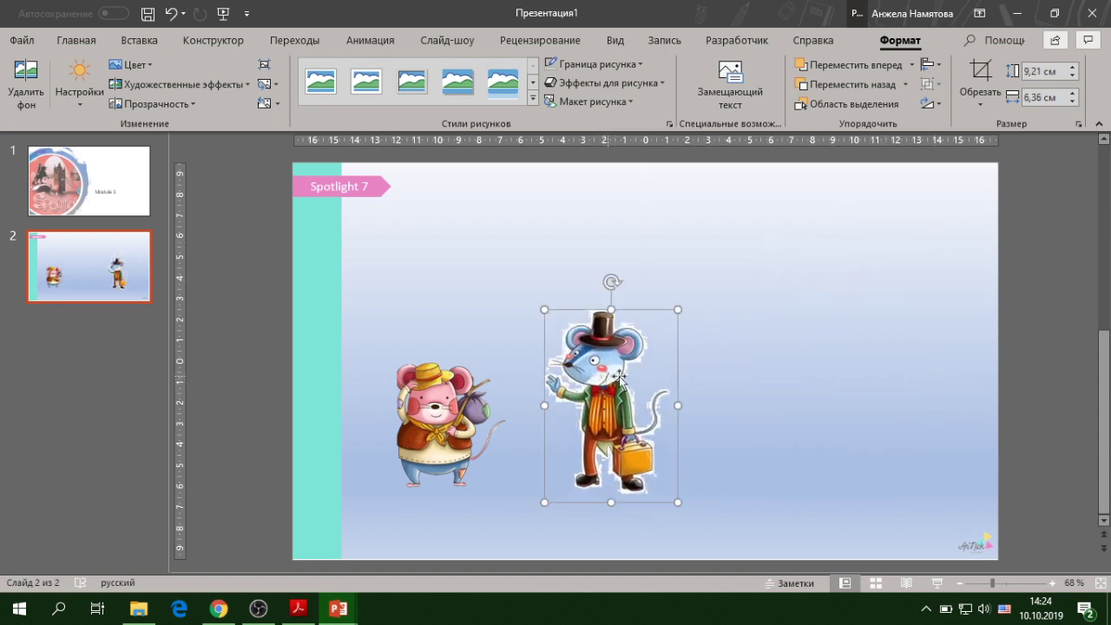
left_click(1040, 377)
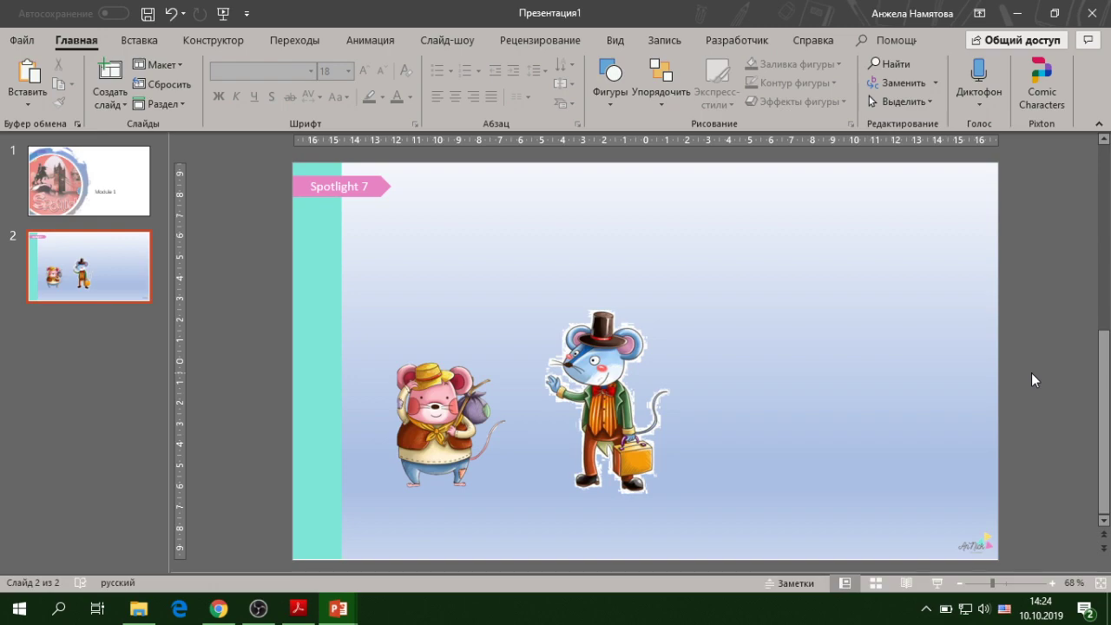
Step: Switch to Chrome and upload the Mice picture from the Вебинар folder to remove.bg
left_click(218, 609)
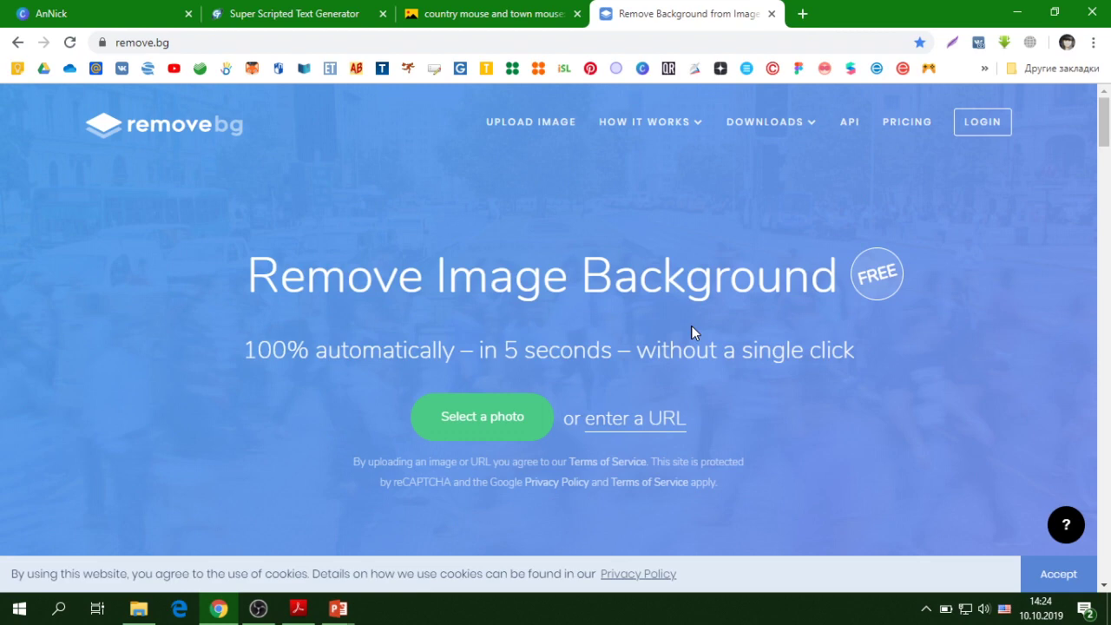
left_click(496, 431)
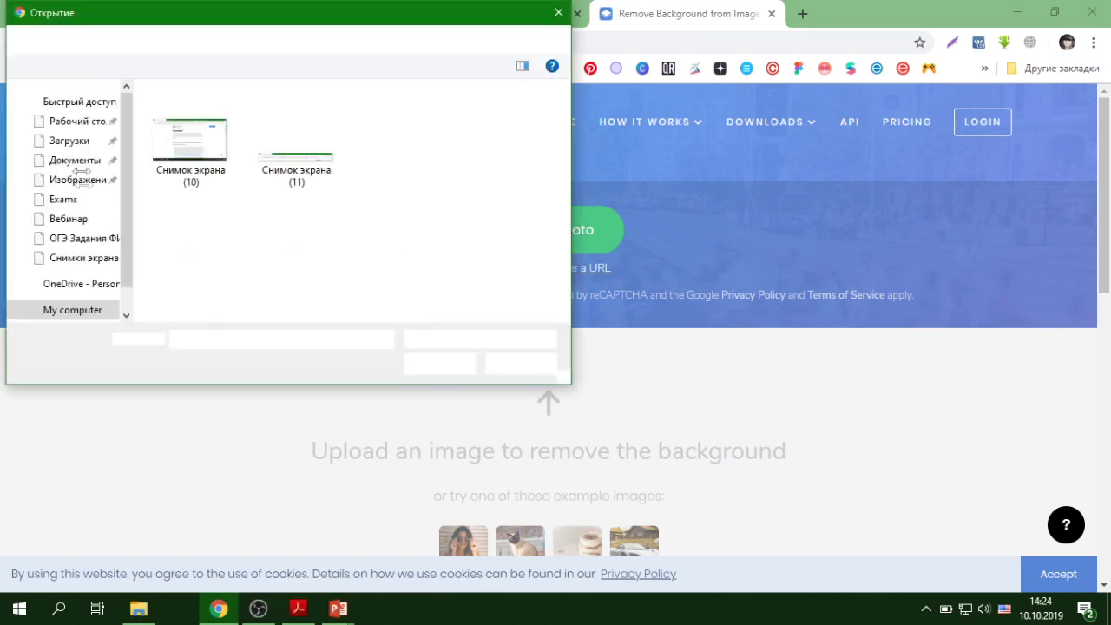
left_click(71, 219)
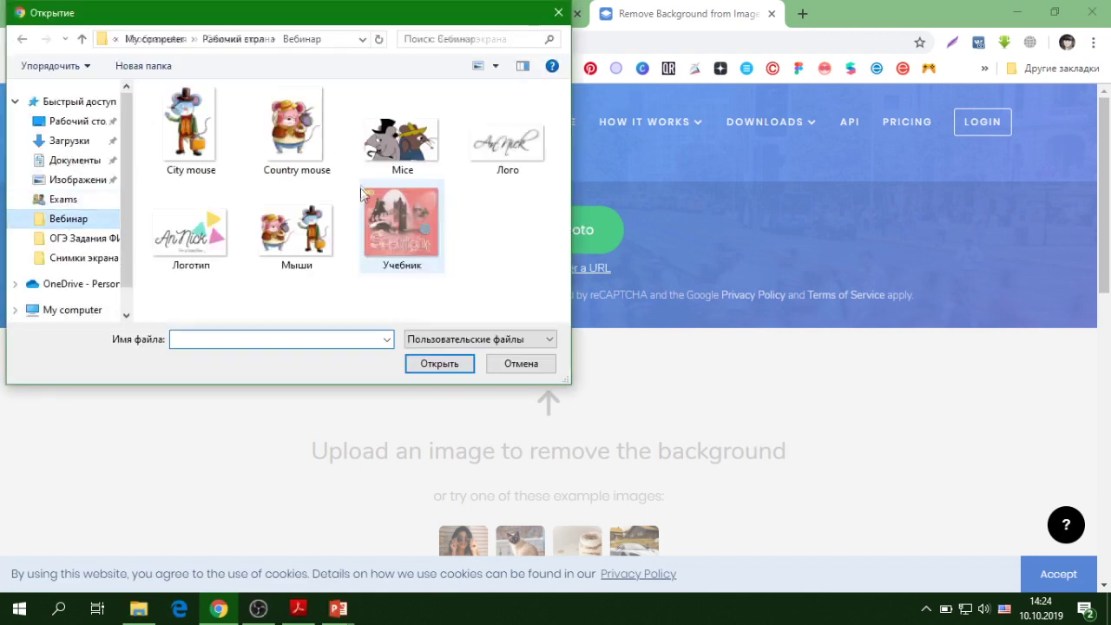
left_click(408, 143)
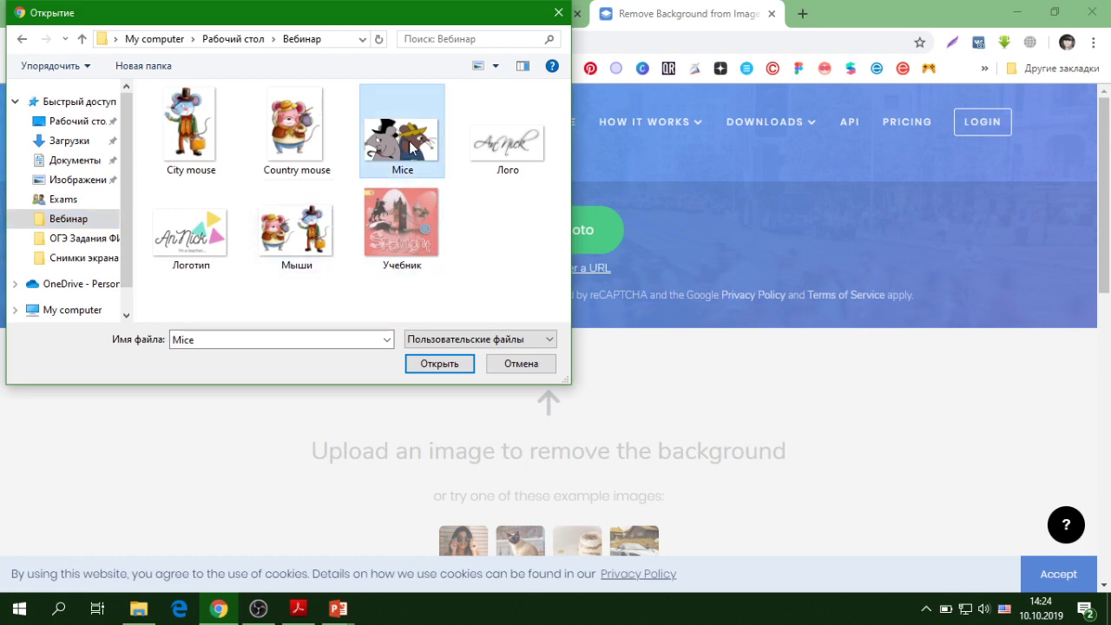
left_click(440, 366)
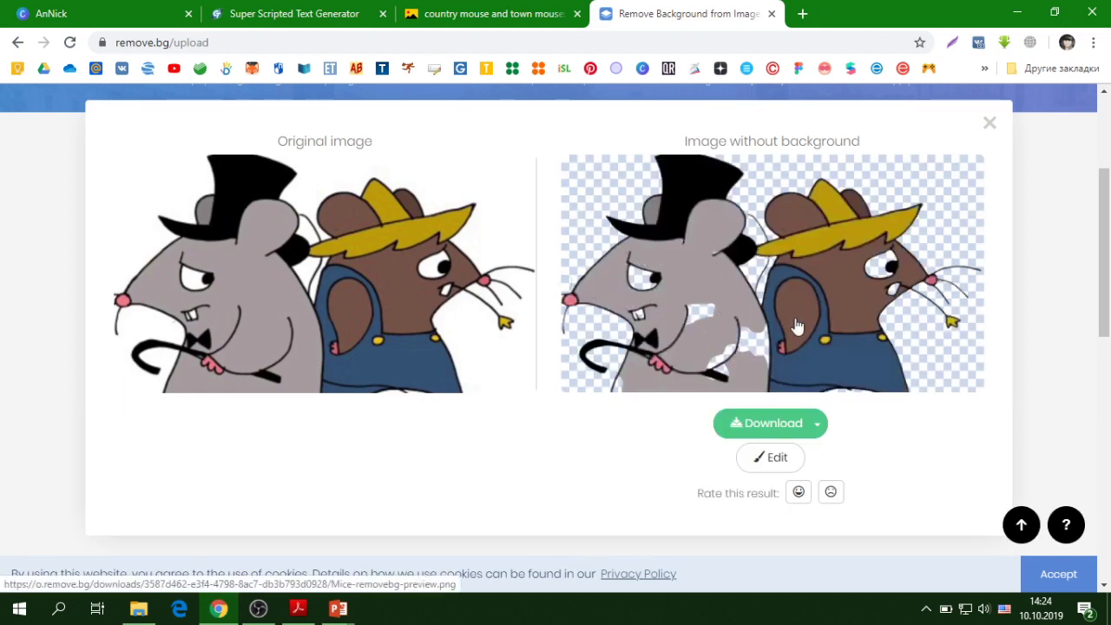
Step: Examine the background-free mice image and the replacement backgrounds in the remove.bg editor, and close the page
scroll(797, 327, "down", 1)
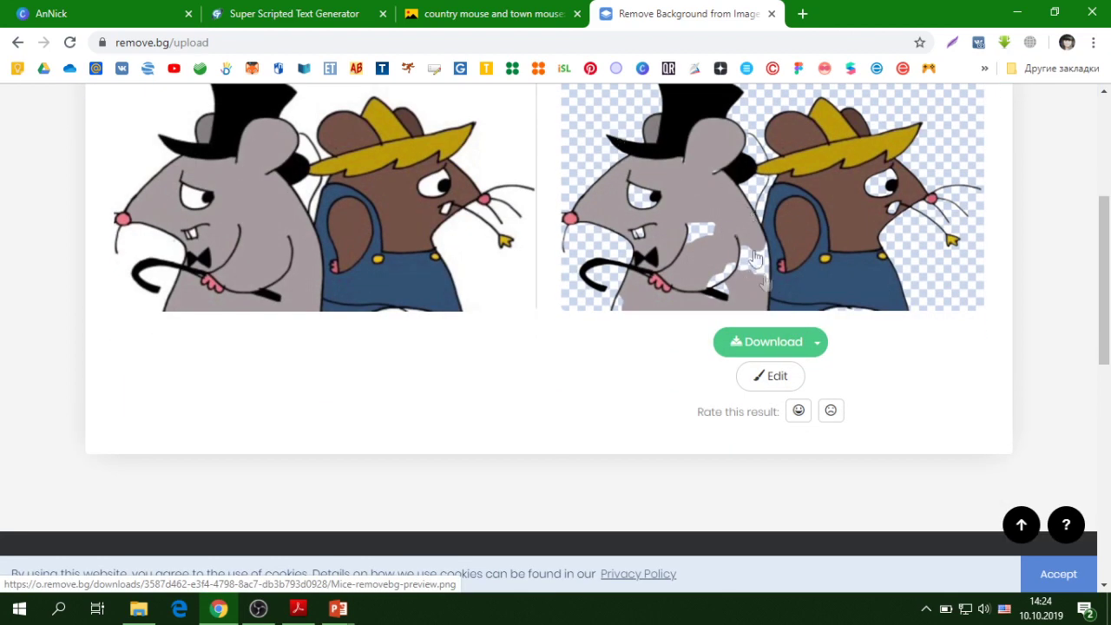
left_click(799, 381)
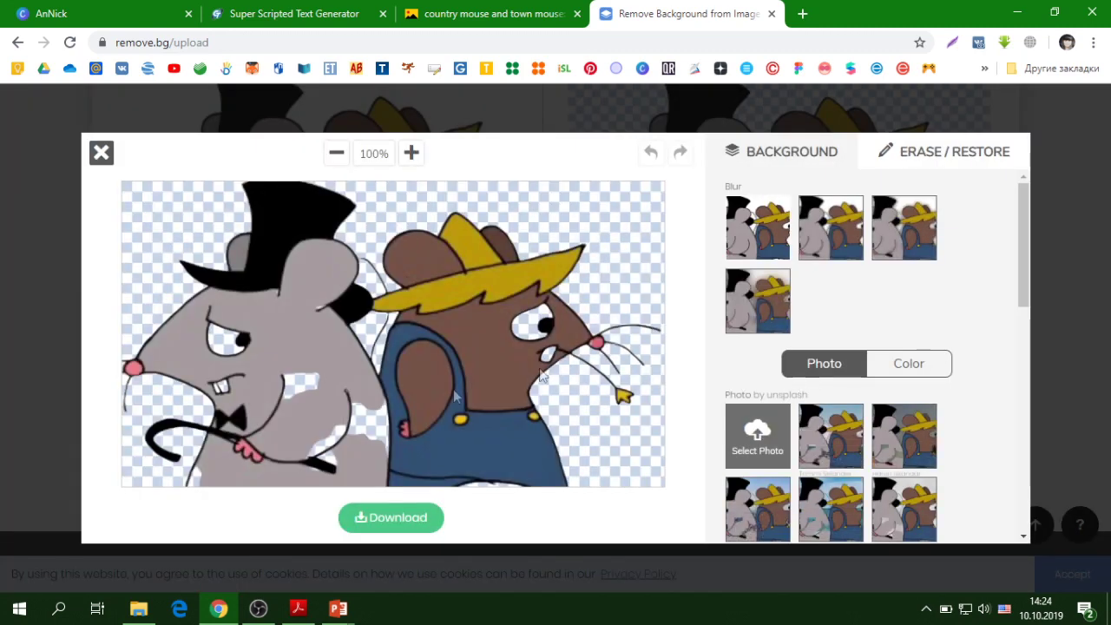
scroll(859, 373, "down", 10)
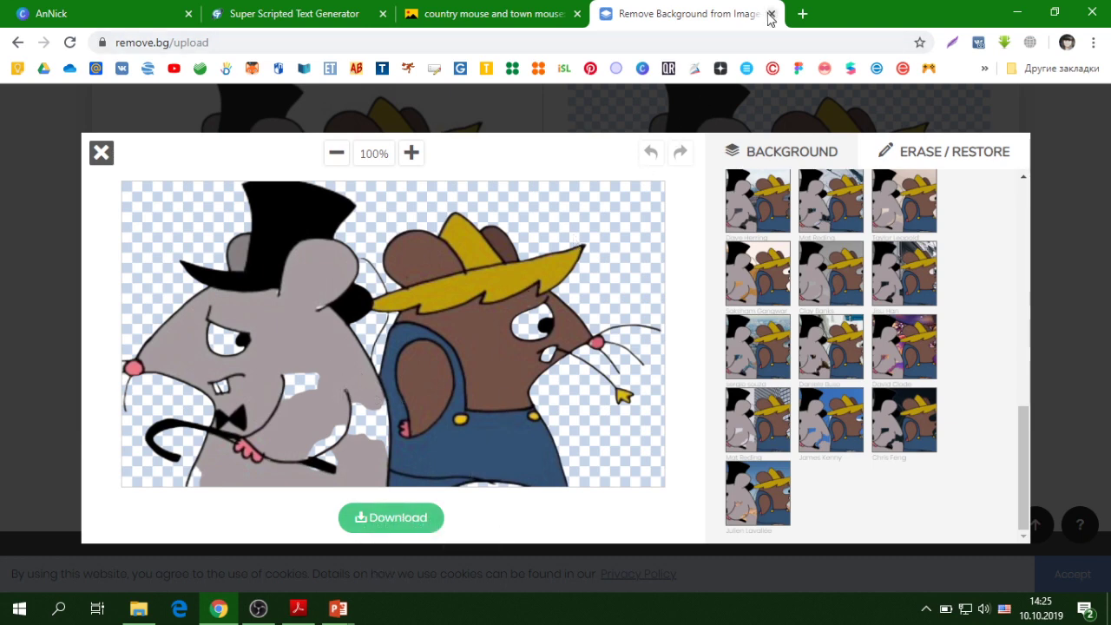
key("ctrl+w")
Step: Return to Презентация1 in PowerPoint and spread the two mice apart on slide 2, with the city mouse near the right edge
mouse_move(345, 612)
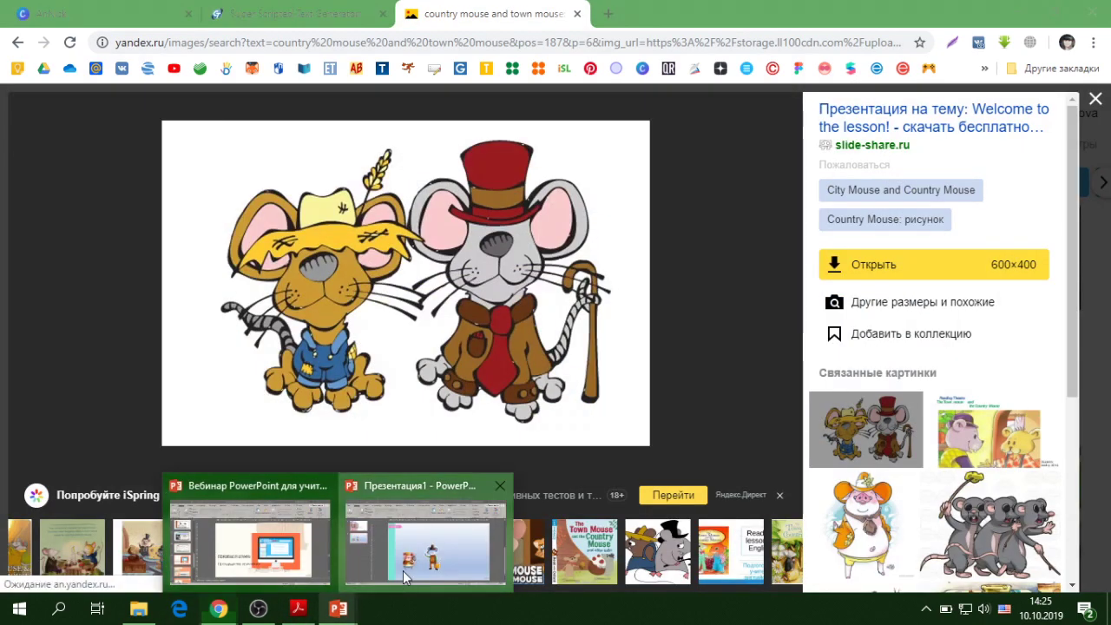
left_click(425, 547)
left_click_drag(622, 408, 729, 390)
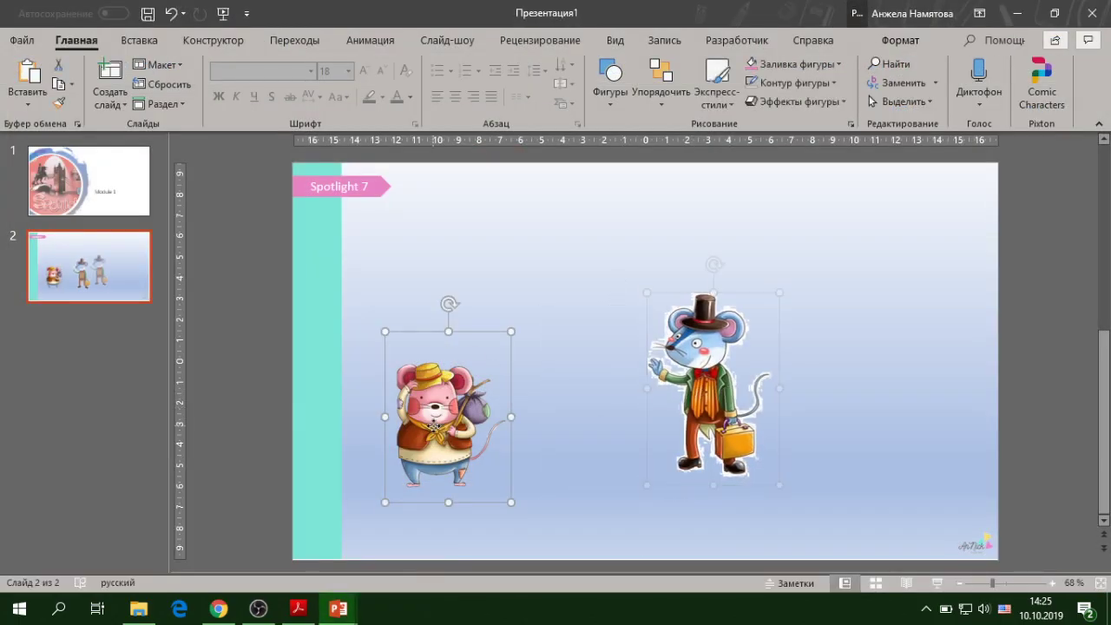
left_click_drag(435, 428, 460, 388)
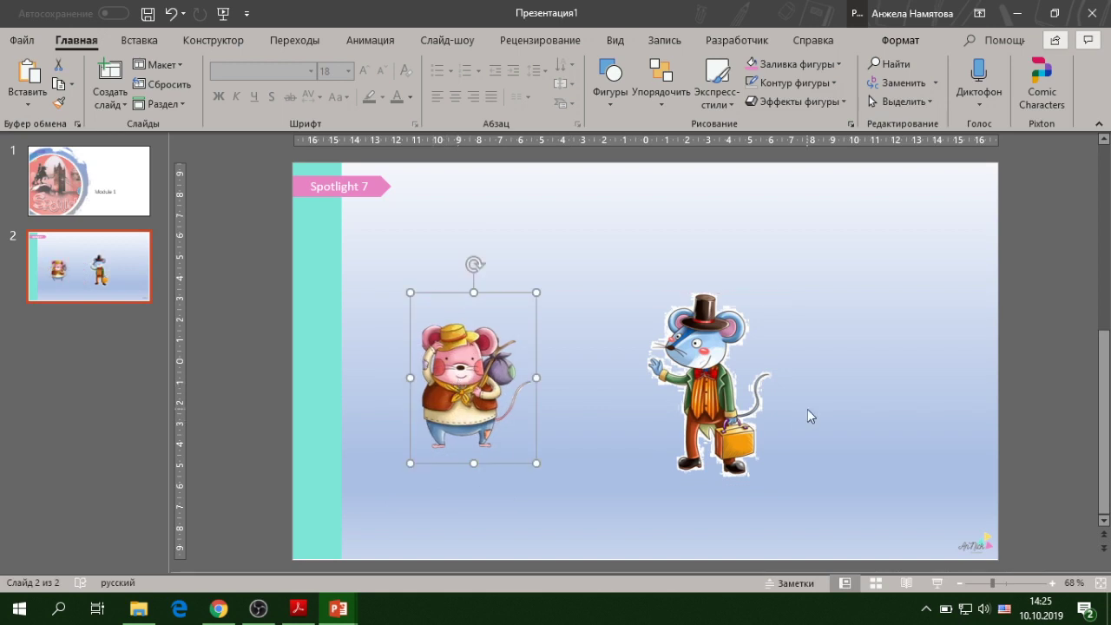
left_click_drag(712, 404, 745, 390)
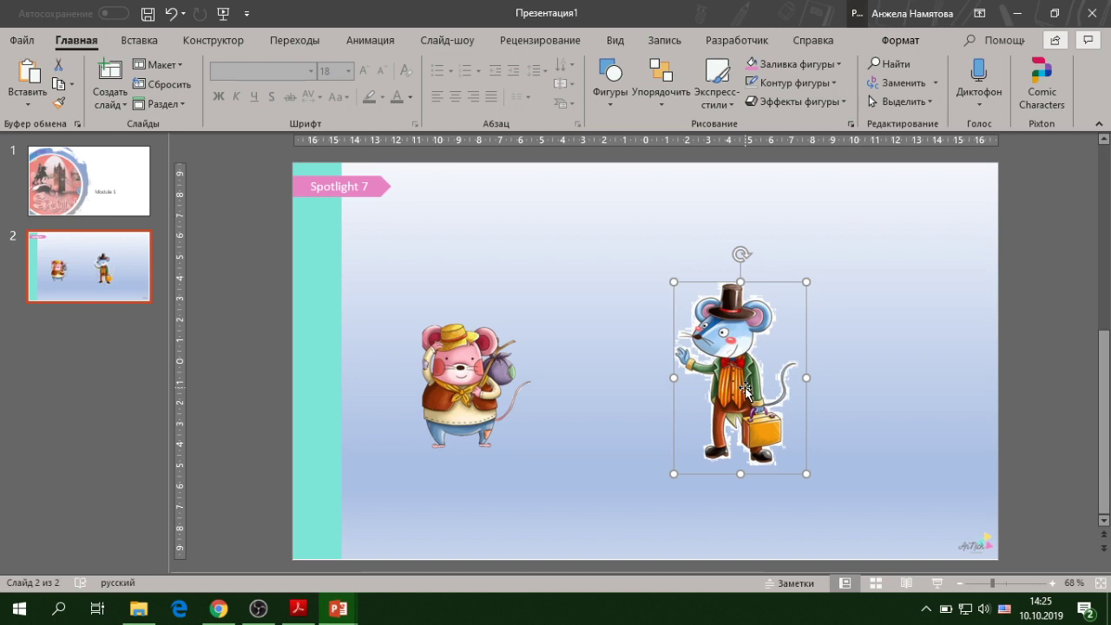
left_click_drag(721, 334, 853, 332)
left_click_drag(445, 392, 494, 379)
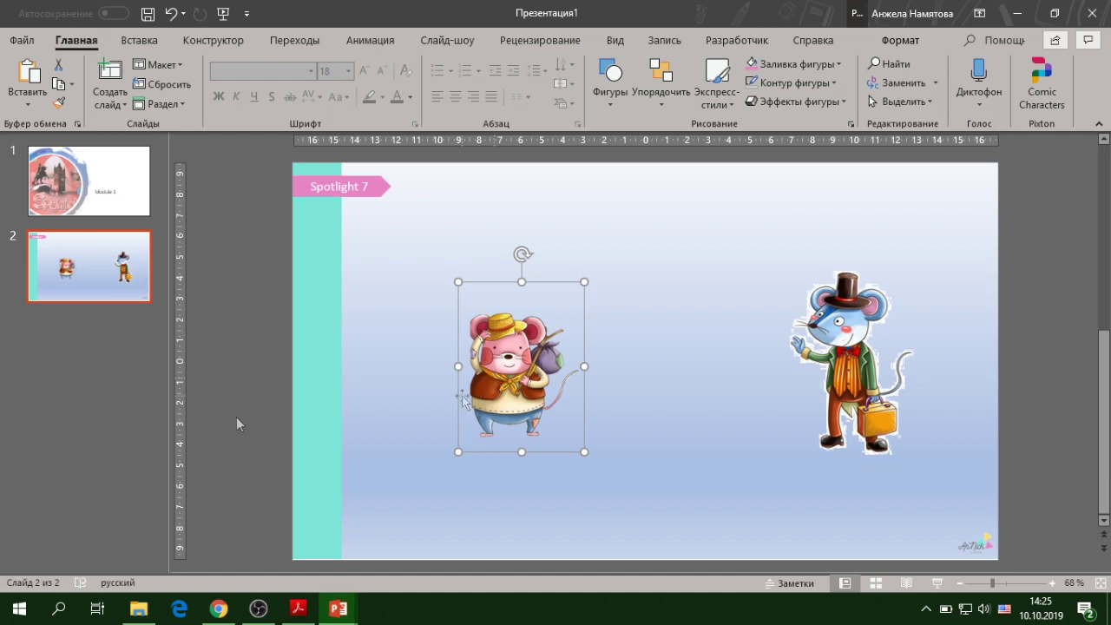
left_click(288, 395)
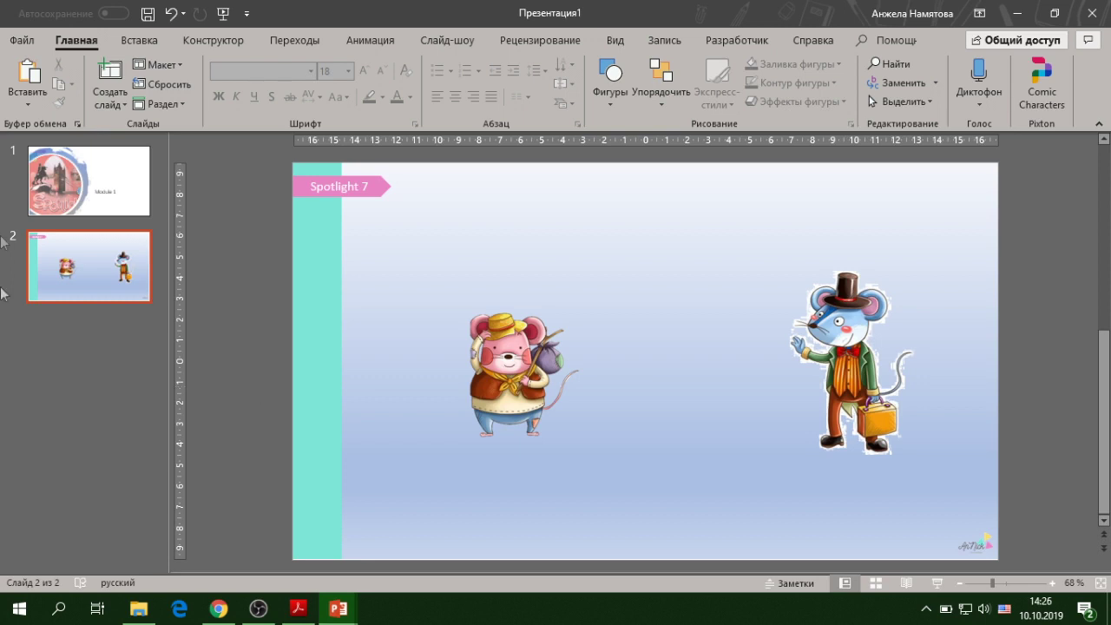
Step: Load Spotlight 7 from My courses > Интерактивный учебник в PowerPoint on the desktop as the source for reusing slides
left_click(142, 40)
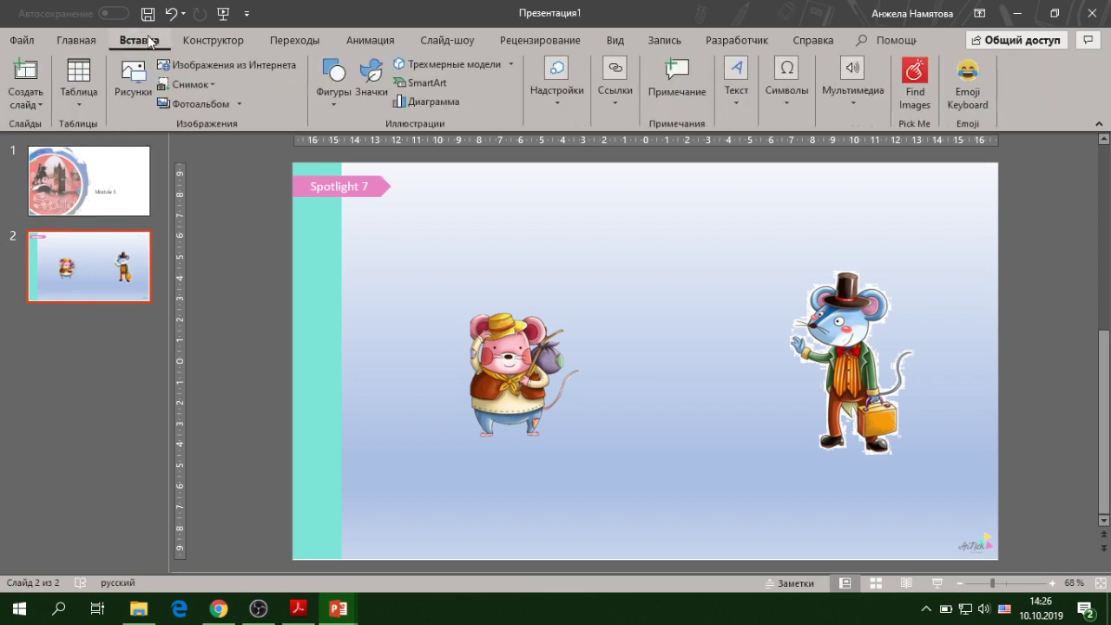
left_click(24, 104)
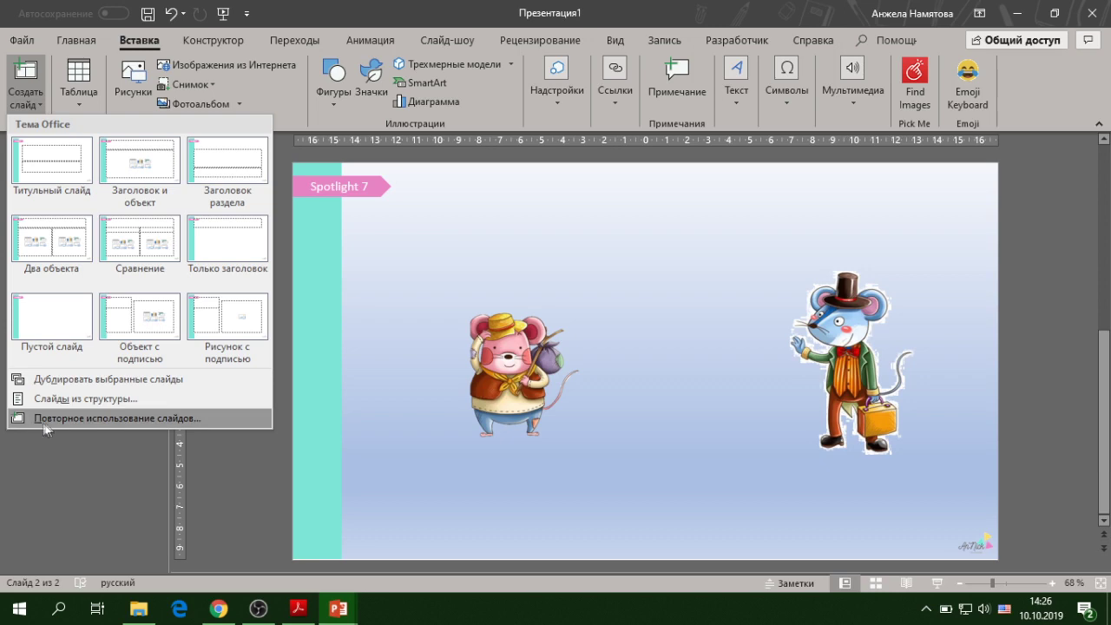
left_click(203, 419)
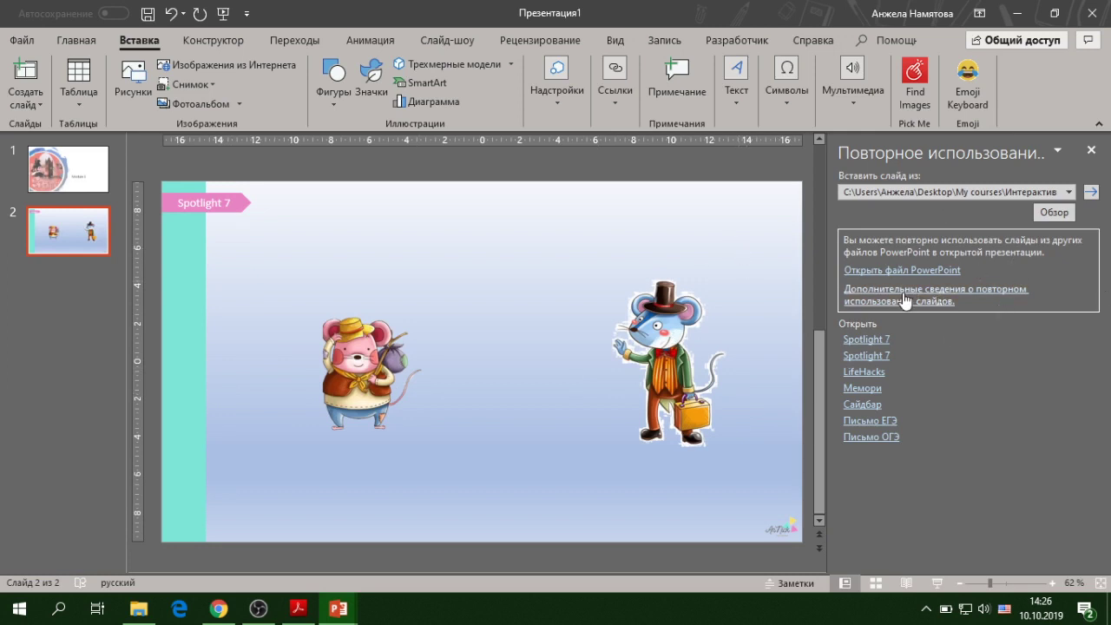
left_click(1056, 216)
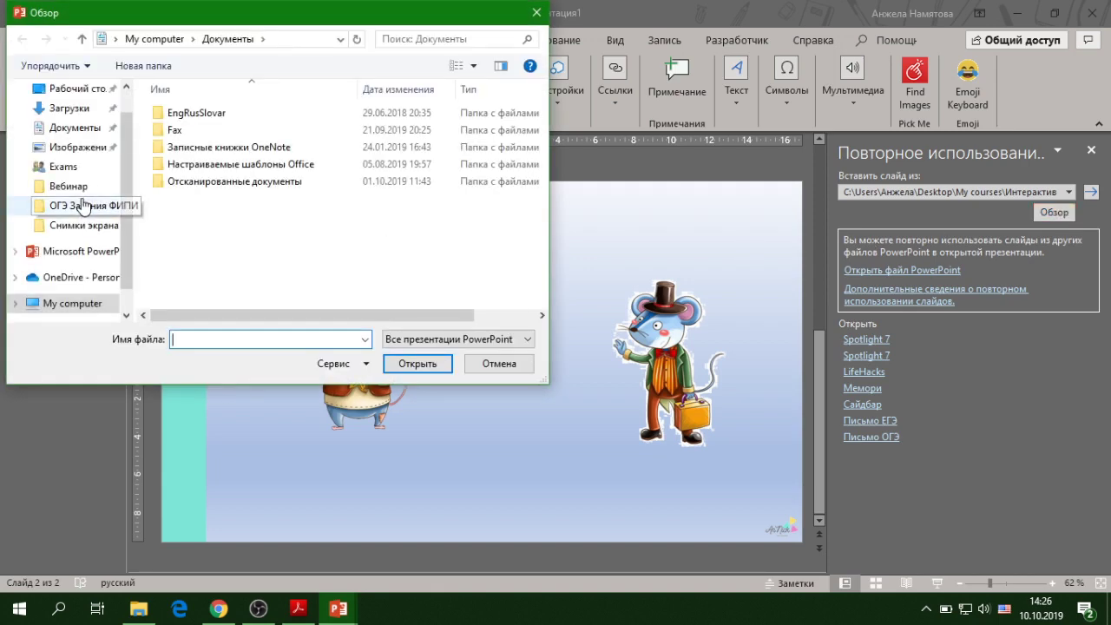
left_click(76, 90)
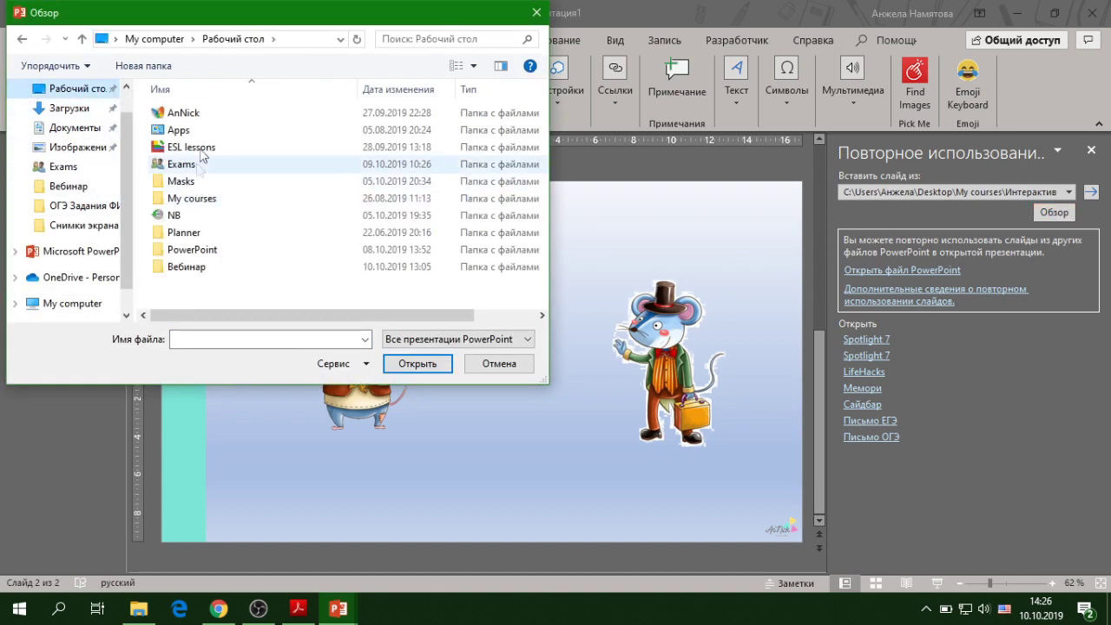
left_click(208, 202)
double_click(208, 201)
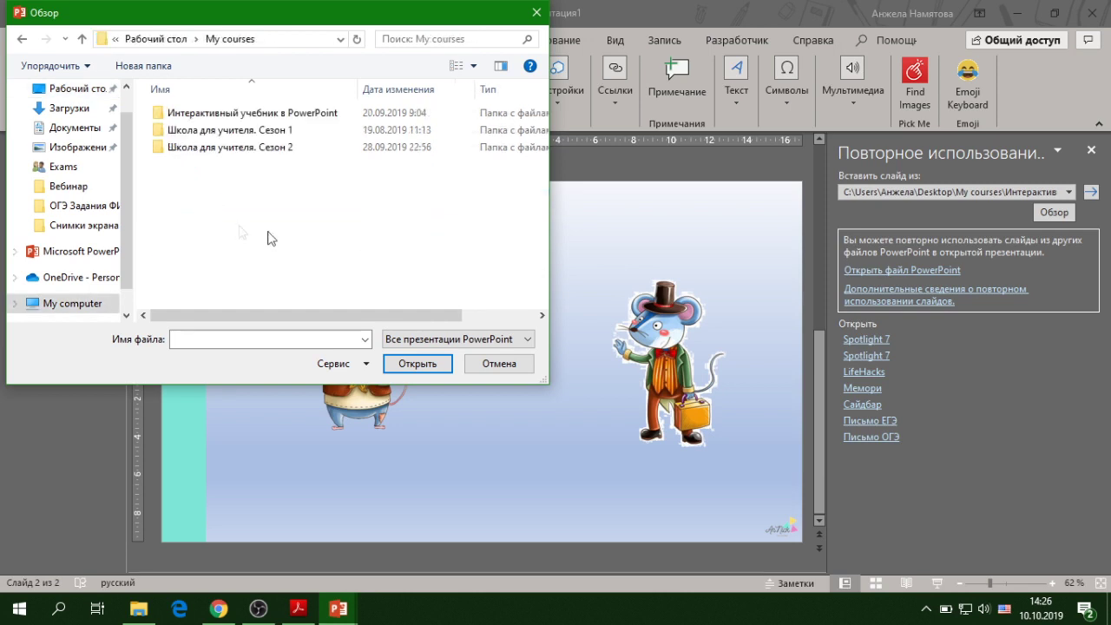
double_click(260, 121)
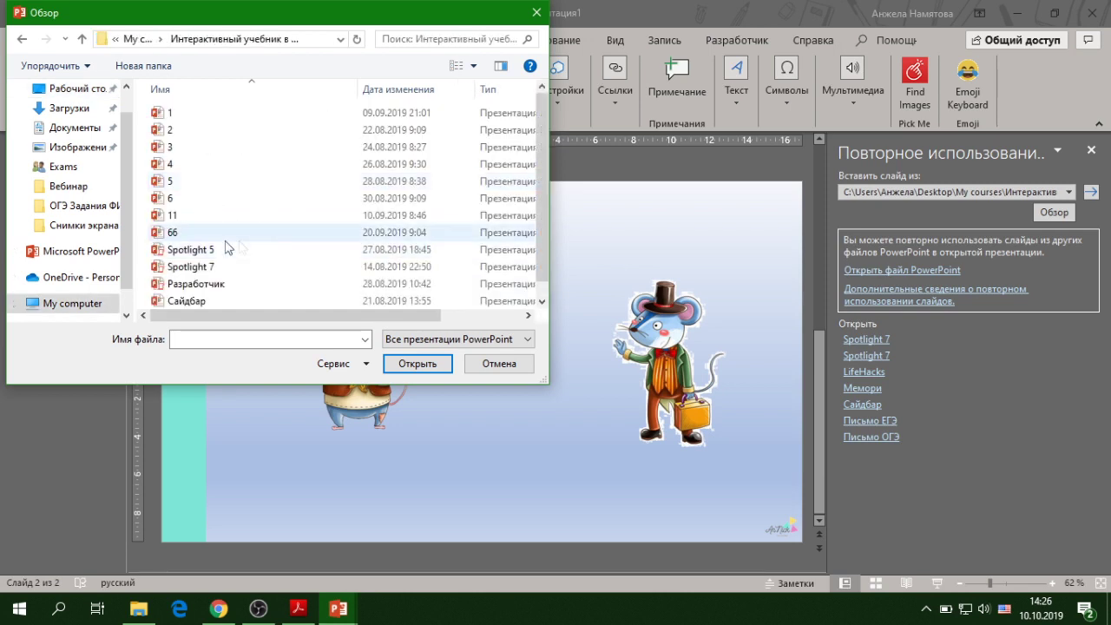
left_click(211, 268)
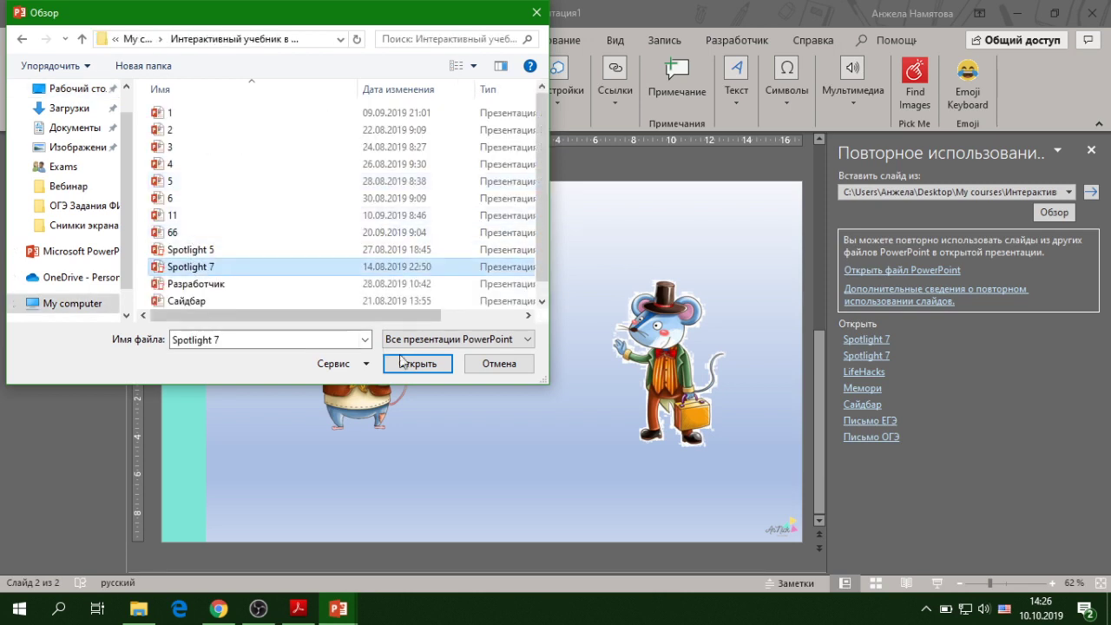
left_click(416, 362)
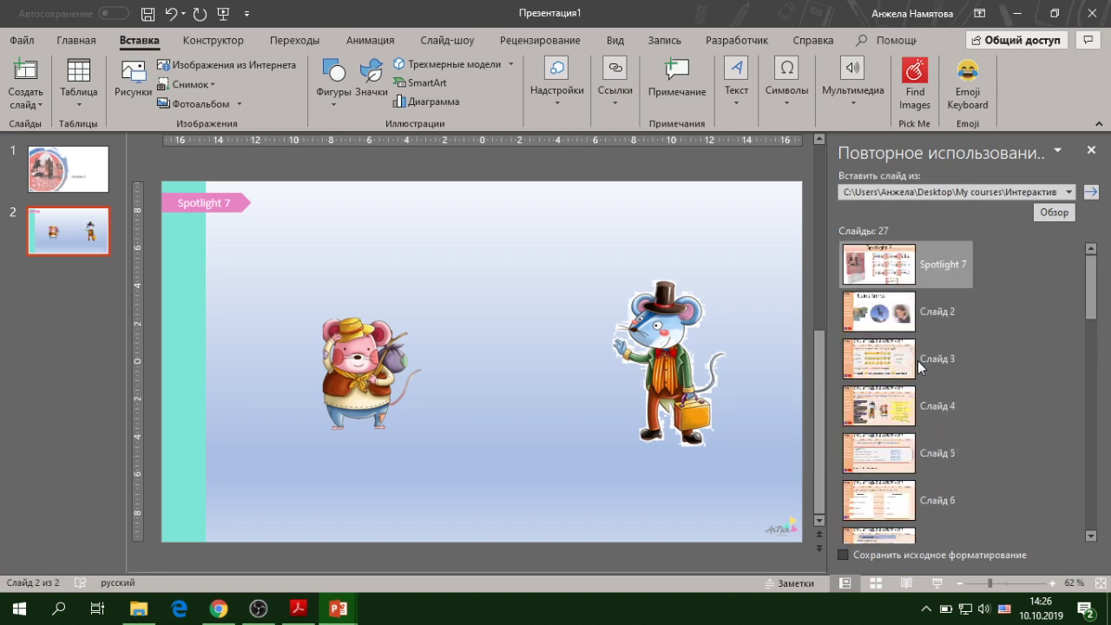
Step: Insert Слайд 2 of Spotlight 7 after the mice slide and delete its orange MENU sidebar
left_click(892, 322)
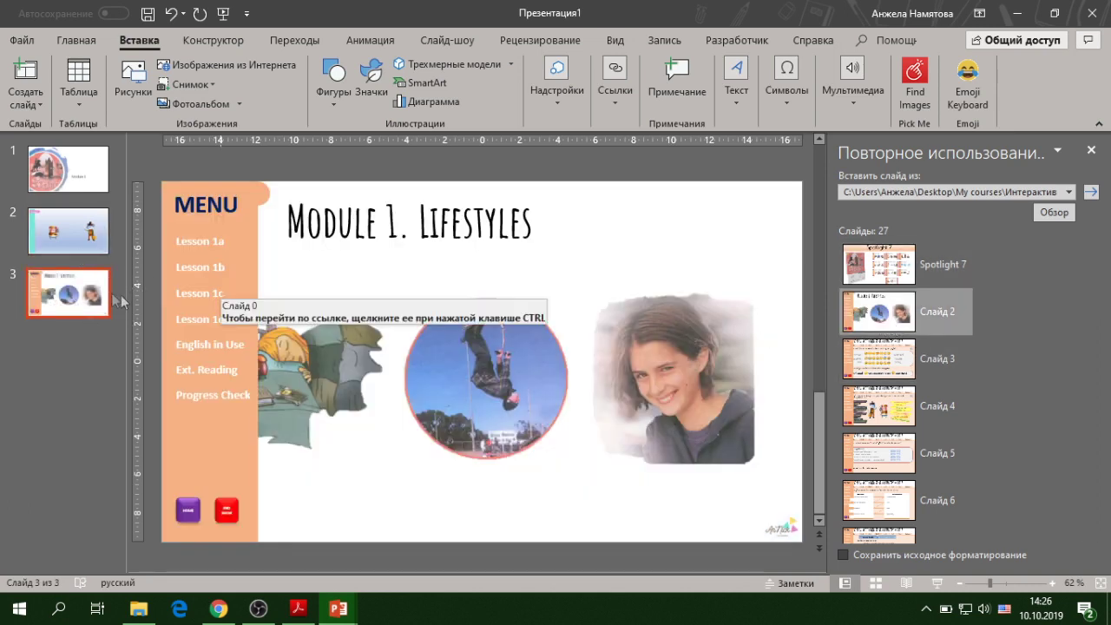
left_click(255, 249)
key("Delete")
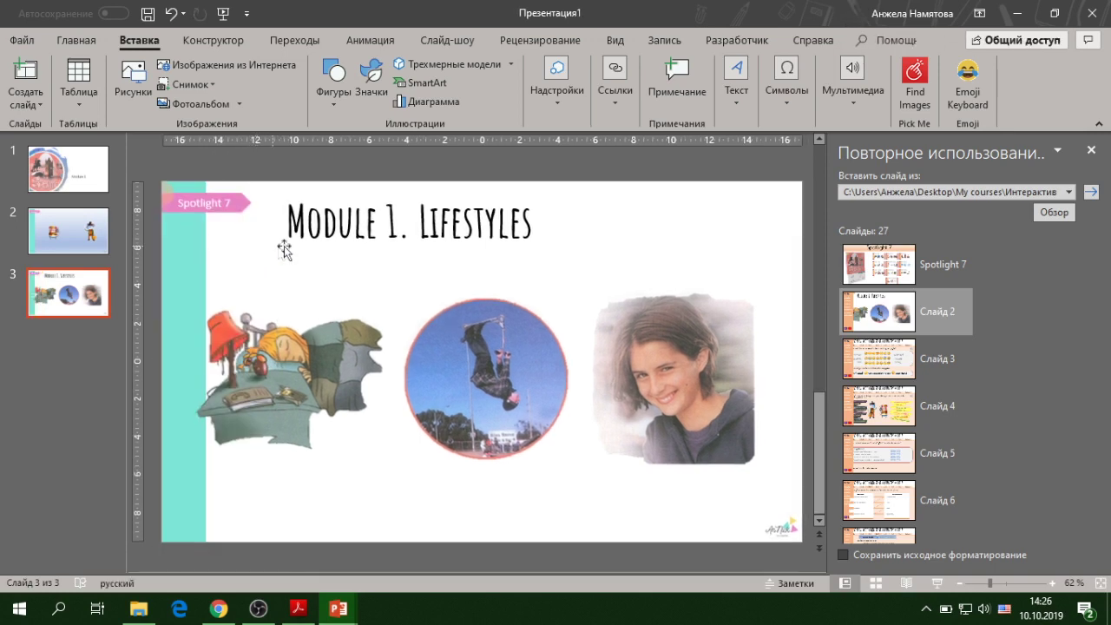
Step: Move the three Lifestyles pictures together slightly right and down, clear of the turquoise stripe, and remove the leftover orange piece behind the Spotlight 7 label
left_click(340, 365)
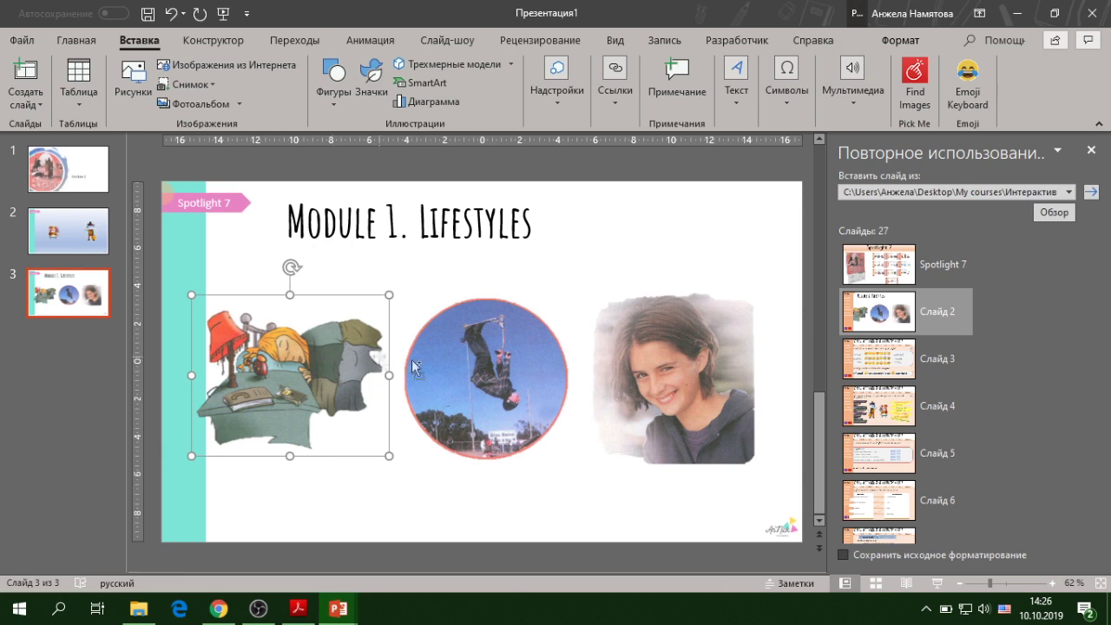
left_click(484, 385, "shift")
left_click(666, 387, "shift")
left_click_drag(666, 385, 690, 396)
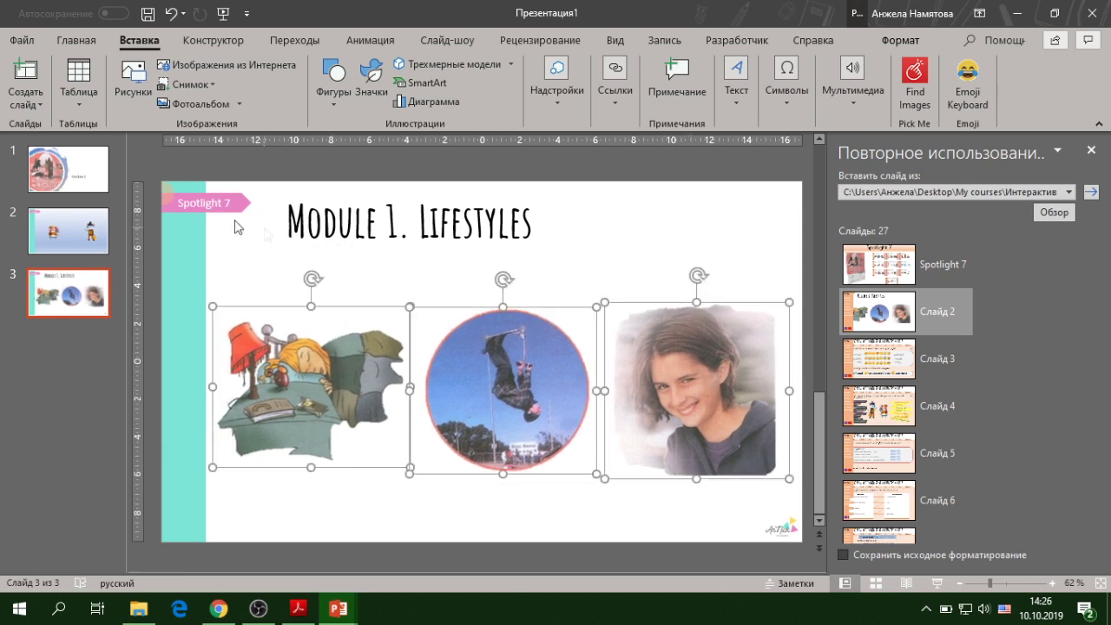
left_click(156, 193)
left_click_drag(162, 194, 169, 193)
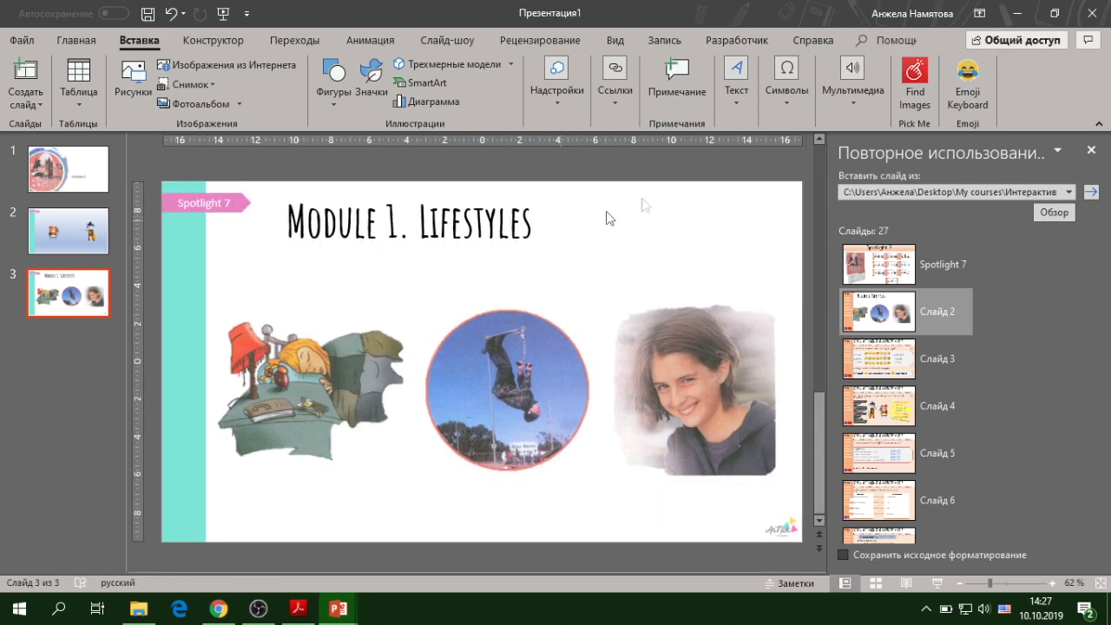
Step: Centre the title "Module 1. Lifestyles" within its text box on slide 3
left_click(504, 237)
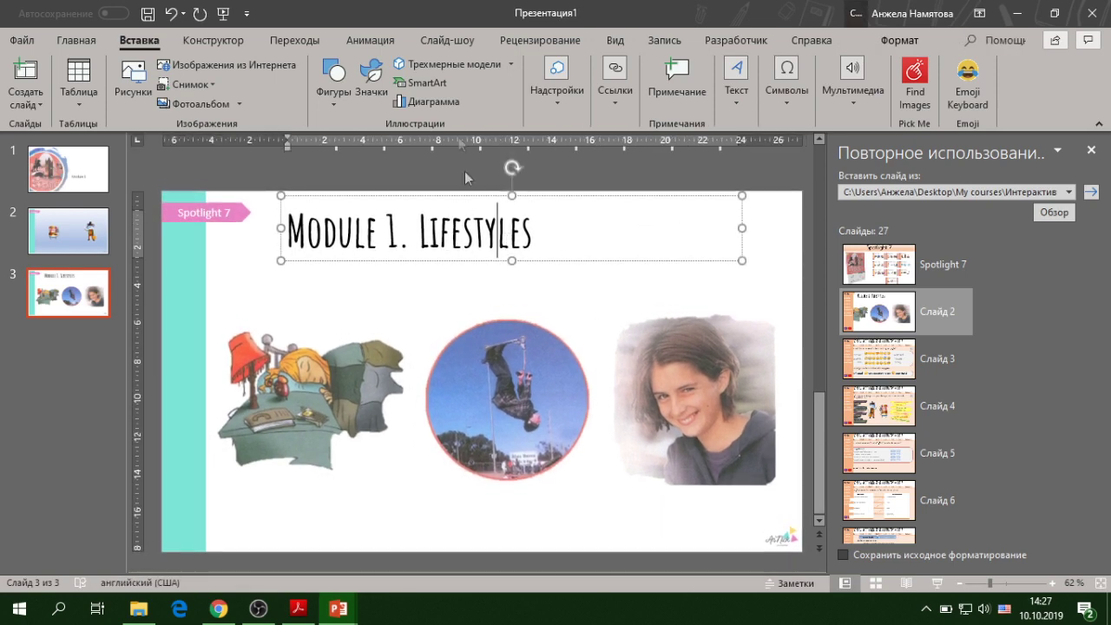
left_click(76, 40)
left_click(454, 96)
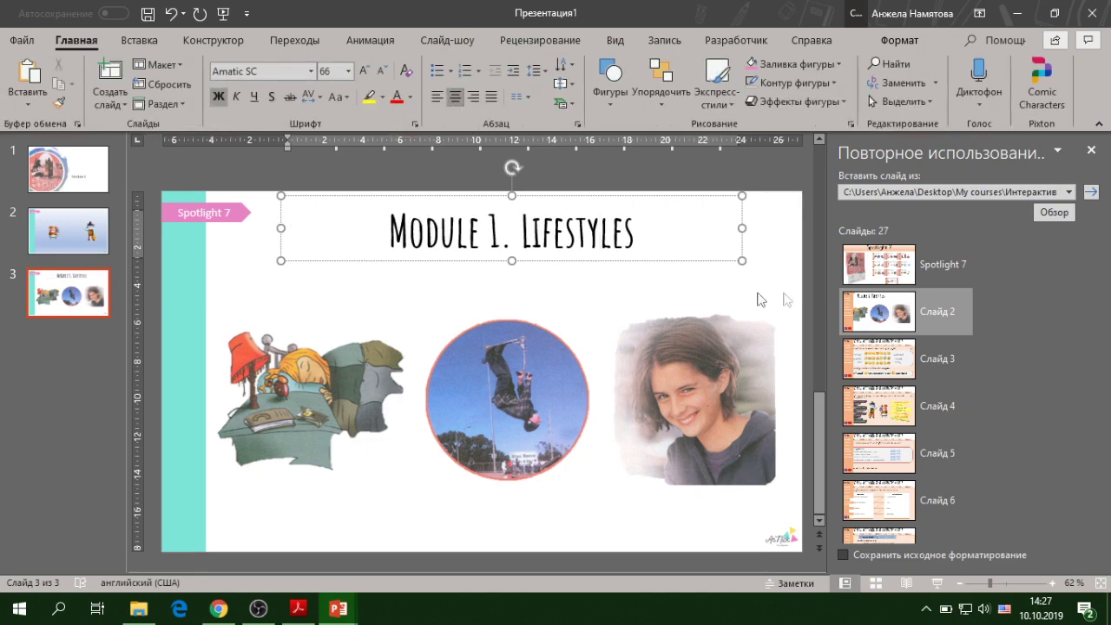